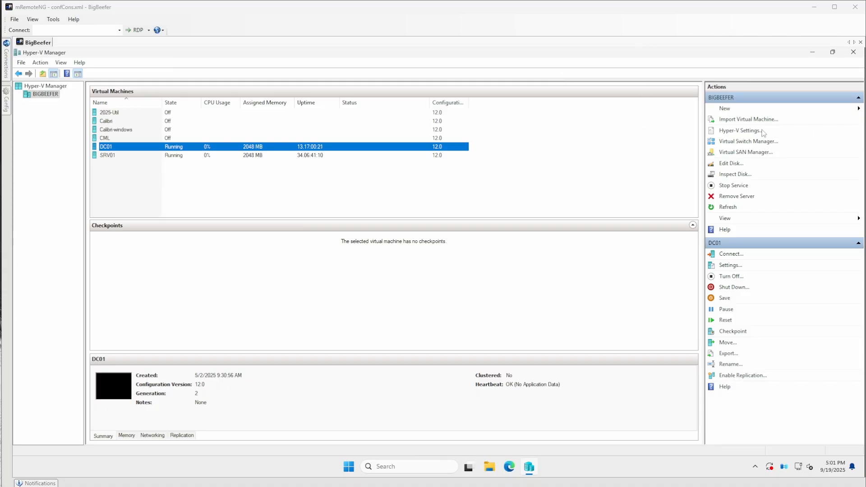
Step: Start creating a new virtual machine on BIGBEEFER and name it Server-Template
left_click(729, 112)
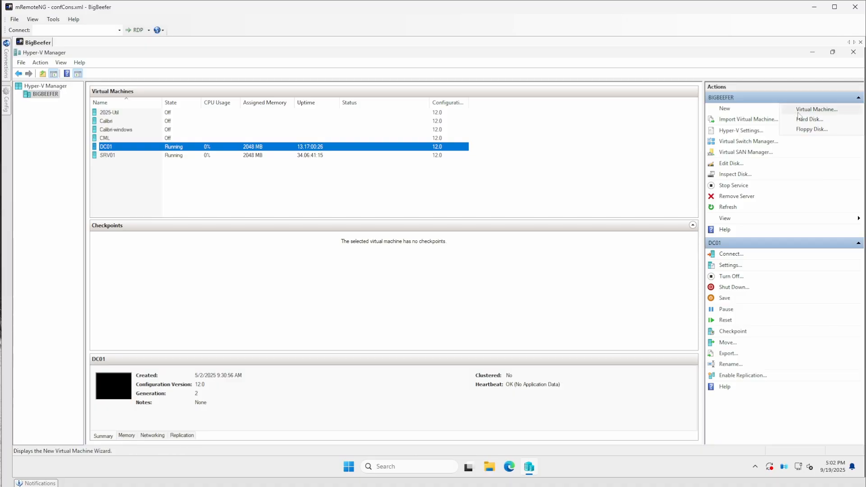
left_click(796, 108)
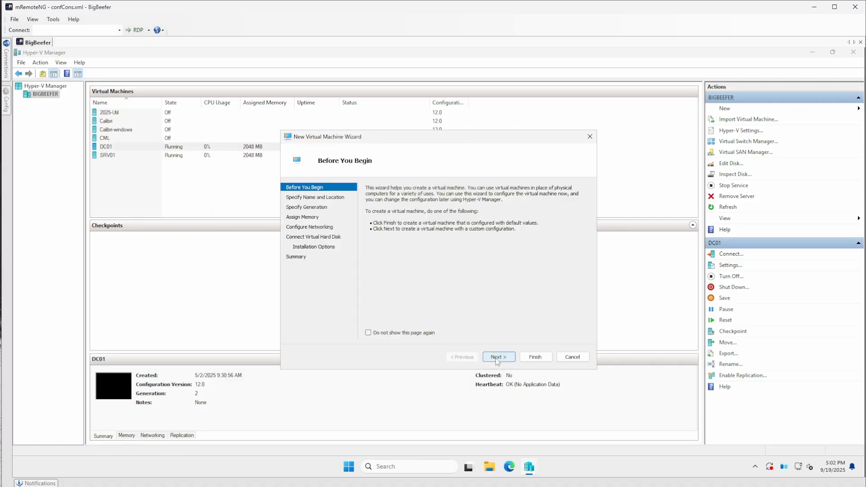
left_click(498, 357)
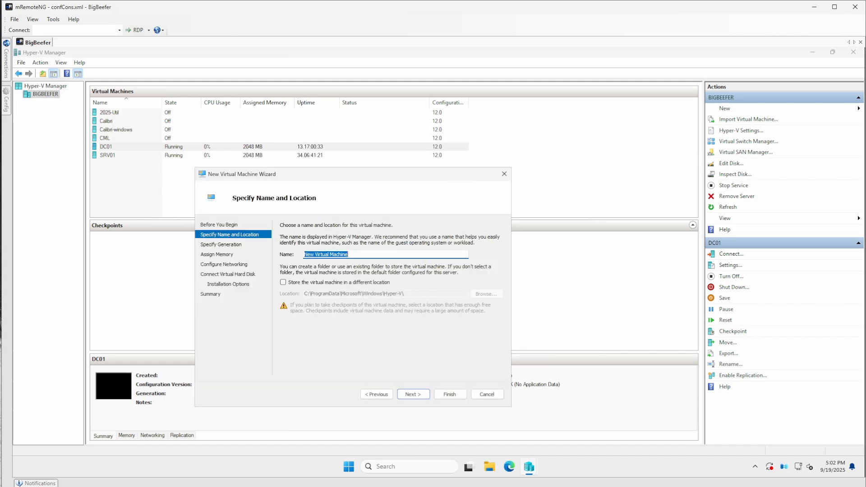
type("Server-Template")
Step: Store the virtual machine in a different location, choosing the folder S:\VM.Templates\Server-2025-template\Server2025-Template
left_click(318, 283)
left_click(480, 296)
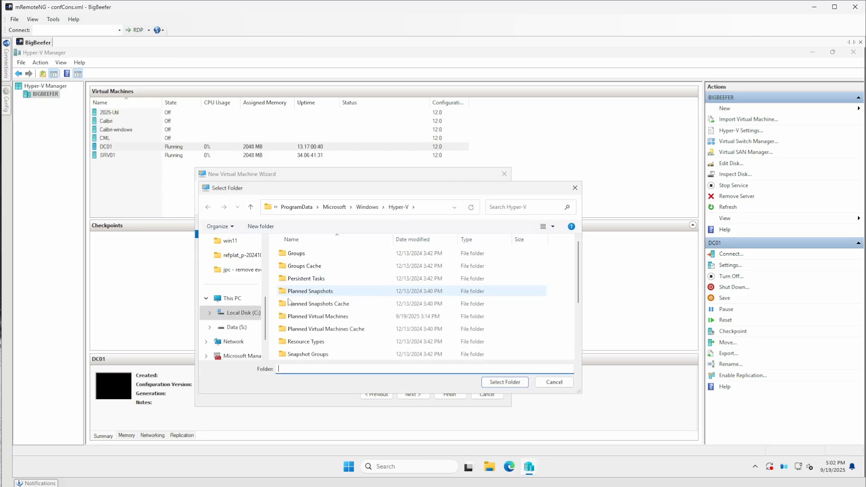
left_click(242, 332)
double_click(304, 342)
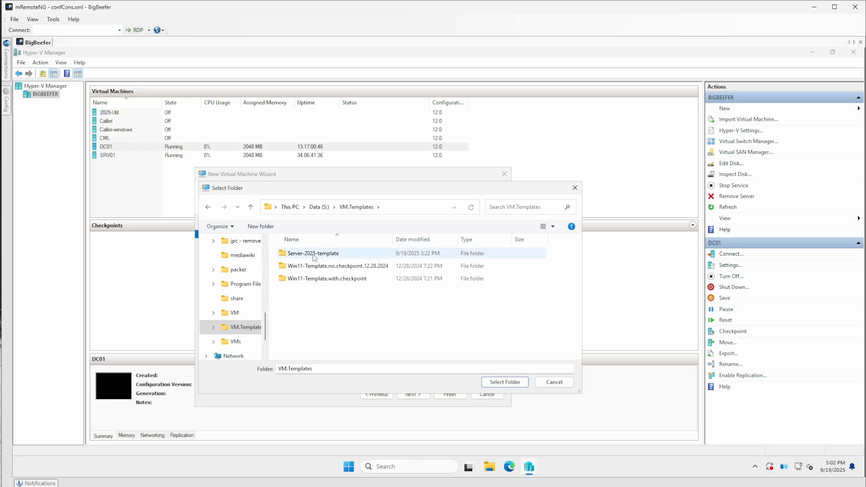
left_click(312, 255)
double_click(312, 254)
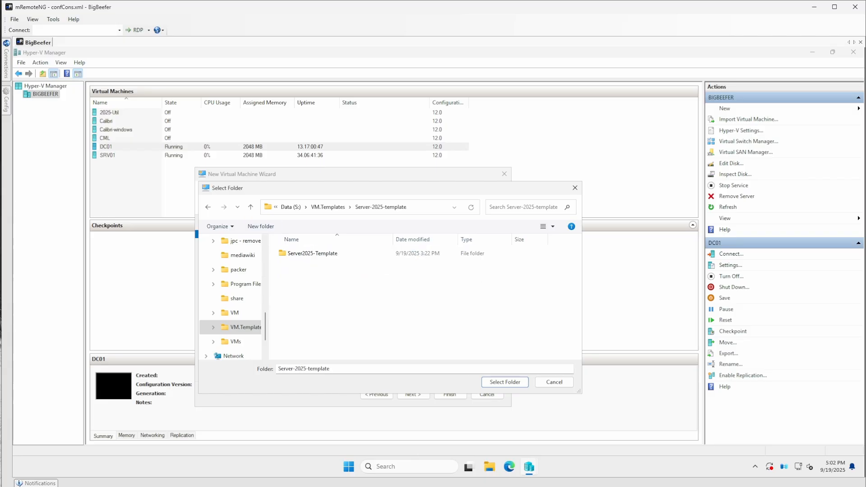
left_click(301, 256)
key("Return")
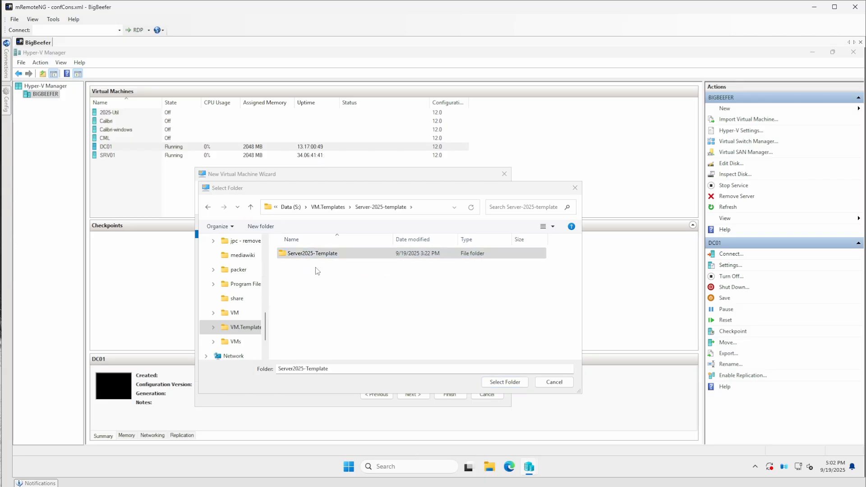
left_click(414, 395)
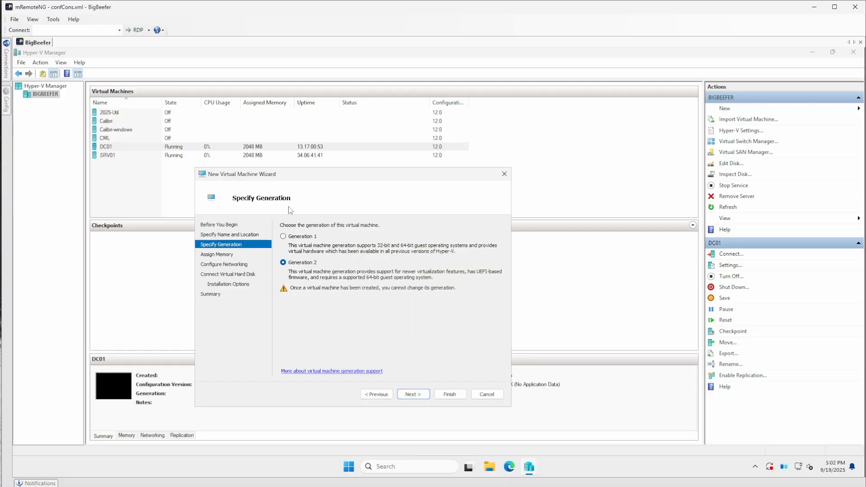
Step: Accept Generation 2 and 4096 MB of startup memory, and enable Dynamic Memory for the virtual machine
left_click(411, 394)
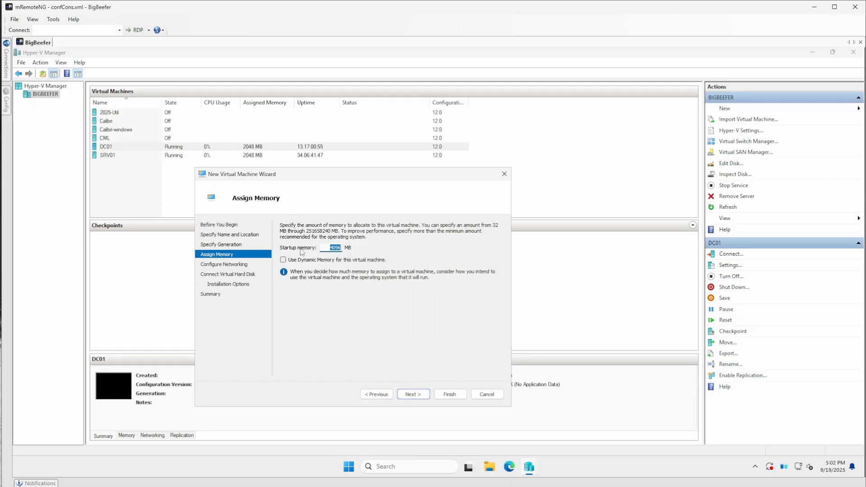
left_click(286, 261)
left_click(420, 397)
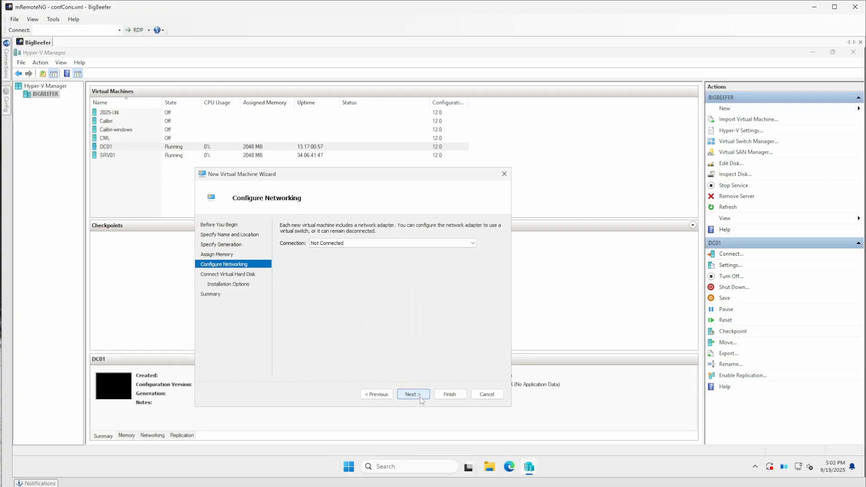
Step: Go back to review the memory and generation settings, and return to the networking configuration
left_click(368, 246)
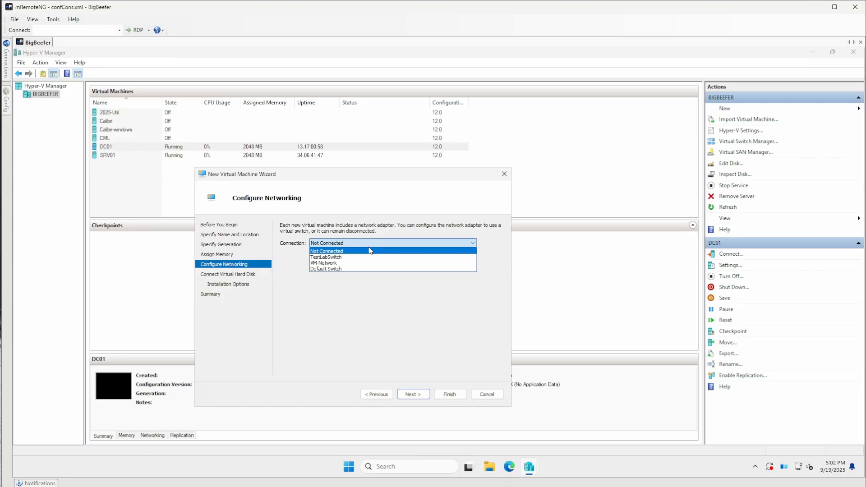
left_click(380, 397)
left_click(383, 395)
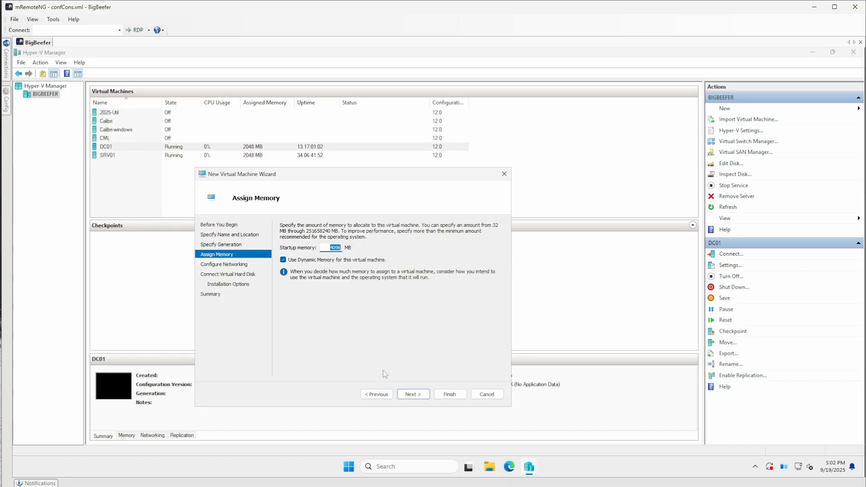
left_click(376, 395)
left_click(410, 395)
left_click(409, 395)
Step: Connect the virtual machine's network adapter to the VM-Network switch
left_click(353, 243)
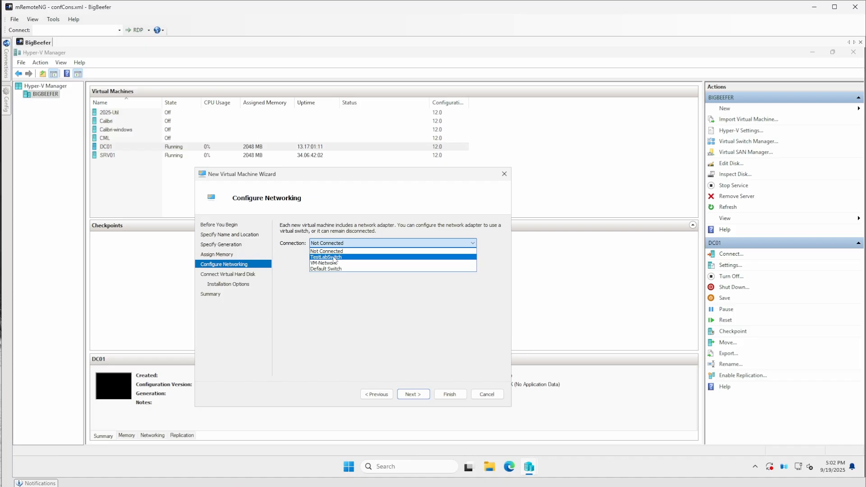
left_click(337, 263)
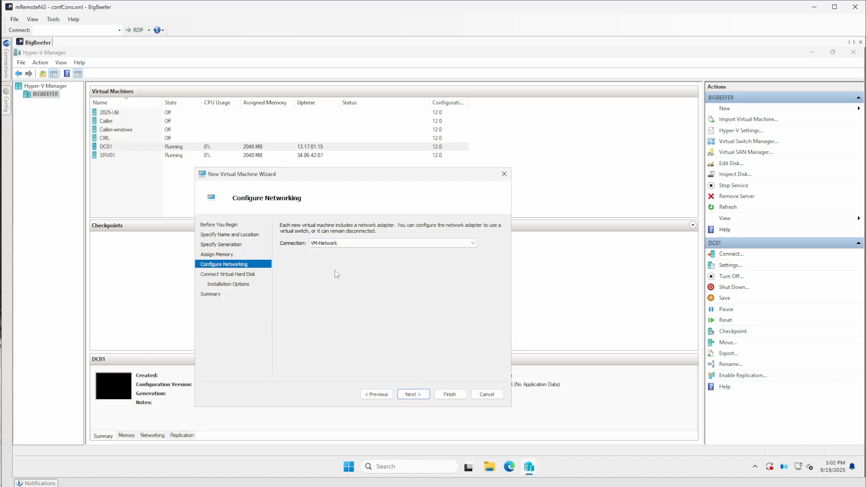
left_click(413, 394)
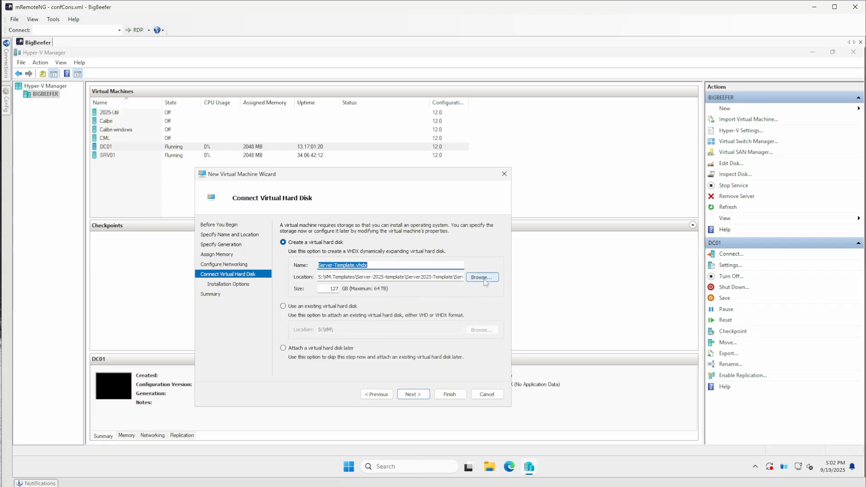
Step: Set the new virtual hard disk's size to 60 GB and its location to S:\VM.Templates\Server-2025-template
double_click(333, 289)
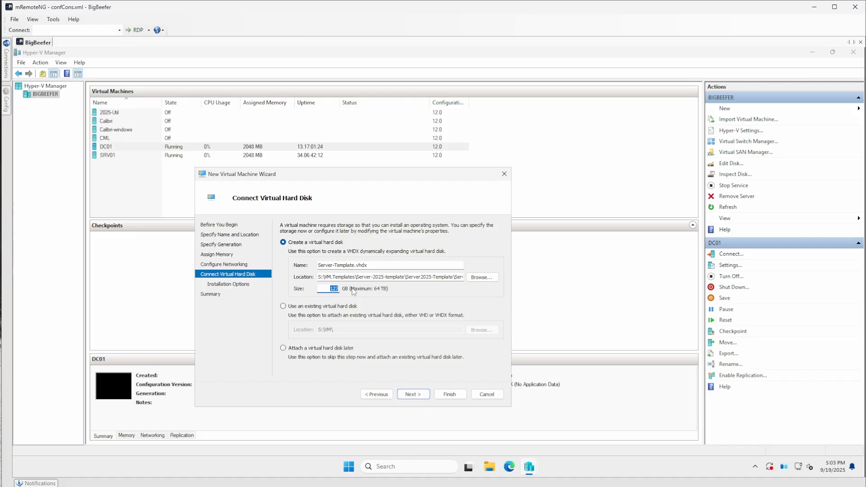
type("60")
left_click(487, 282)
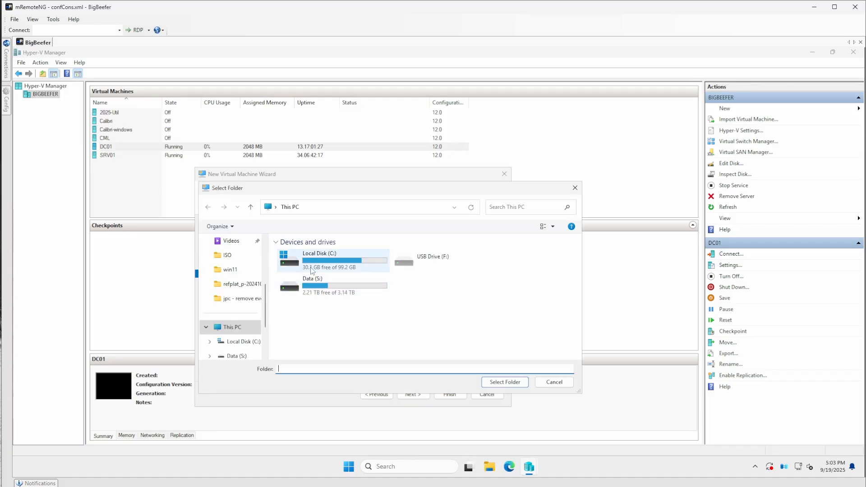
scroll(333, 309, "down", 1)
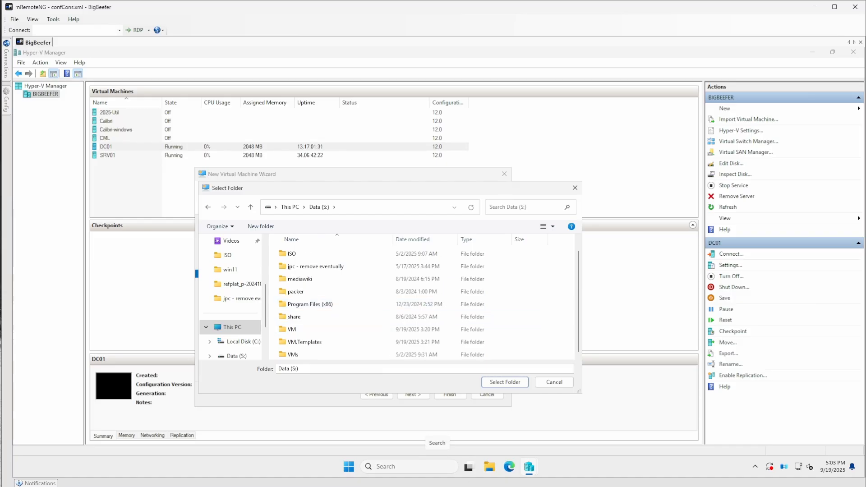
double_click(302, 342)
double_click(307, 256)
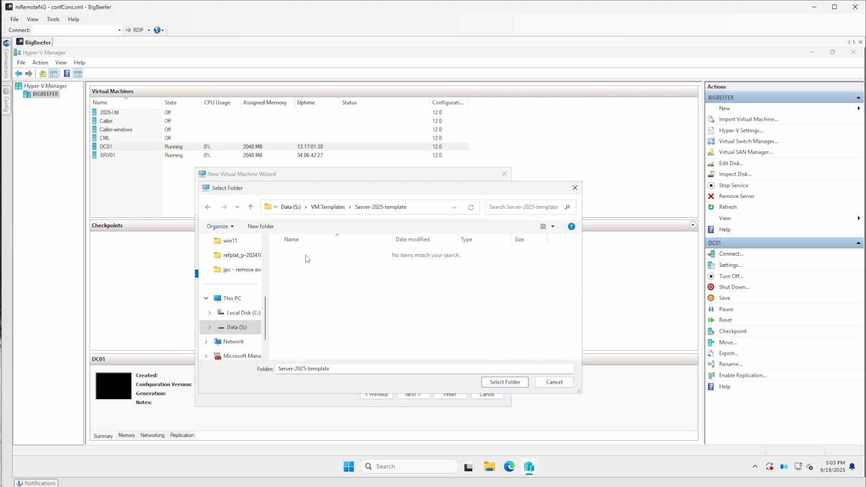
left_click(505, 382)
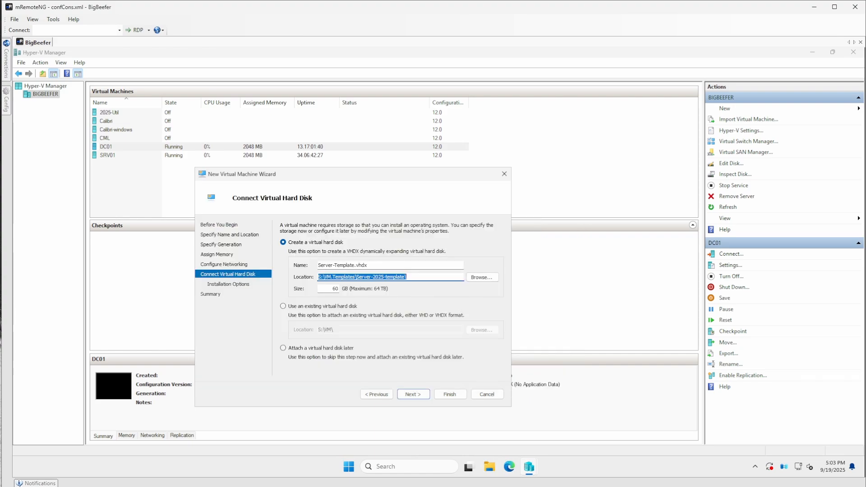
left_click(324, 277)
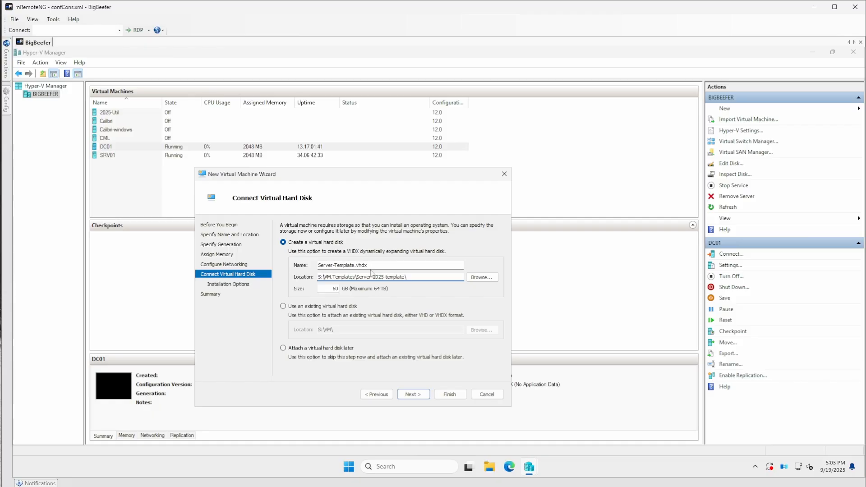
left_click(409, 399)
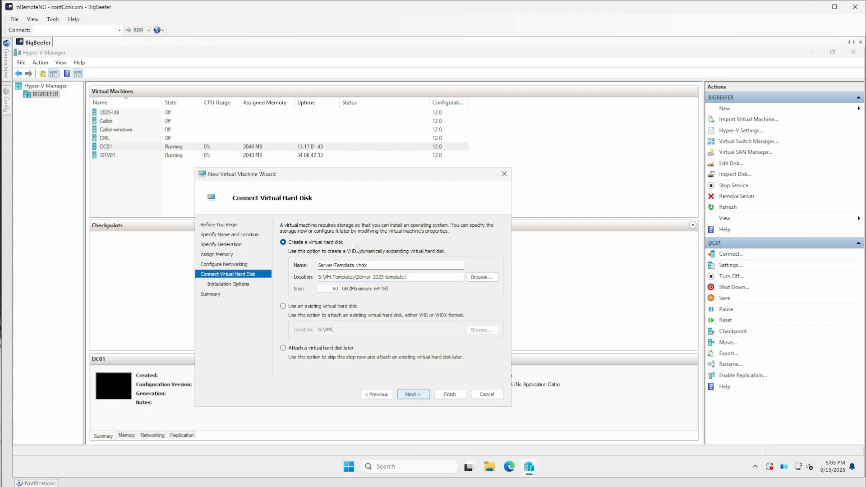
left_click(406, 395)
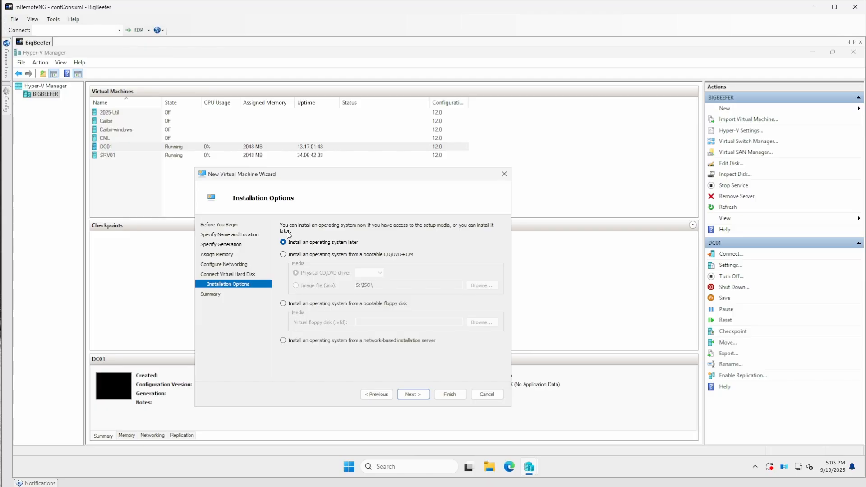
Step: Choose to install the operating system from a bootable CD/DVD-ROM using the image file S:\ISO\Windows-Server.iso
left_click(284, 304)
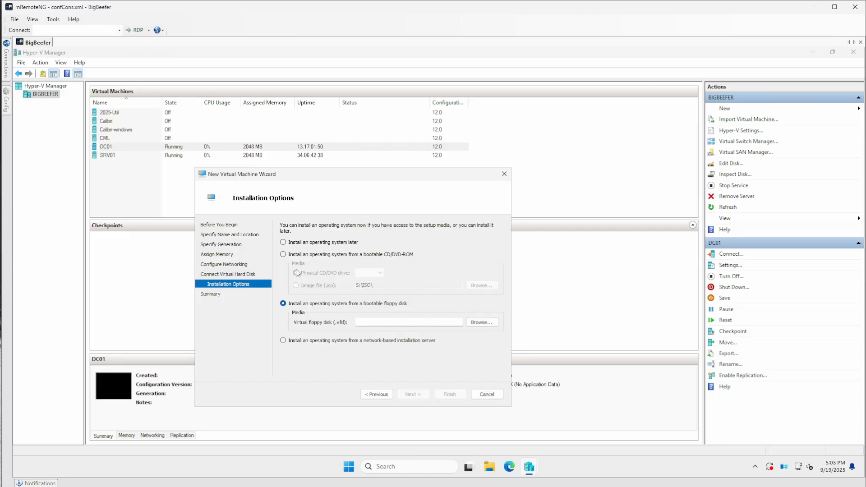
left_click(312, 255)
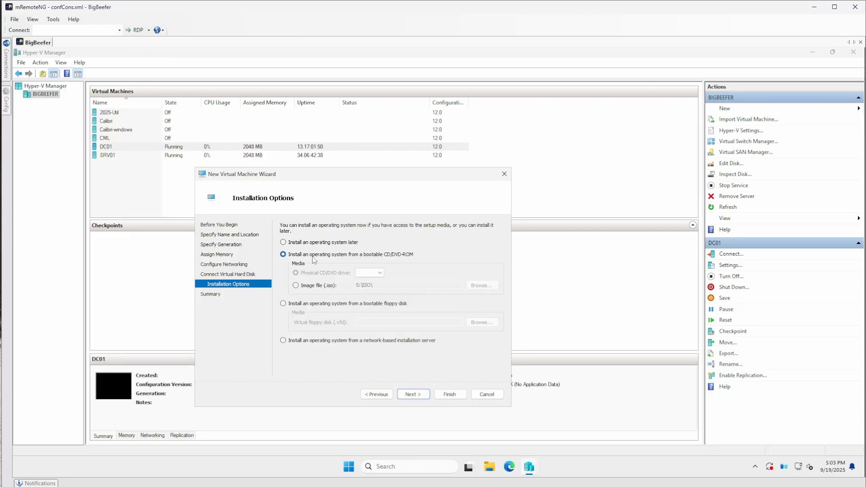
left_click(295, 286)
left_click(481, 285)
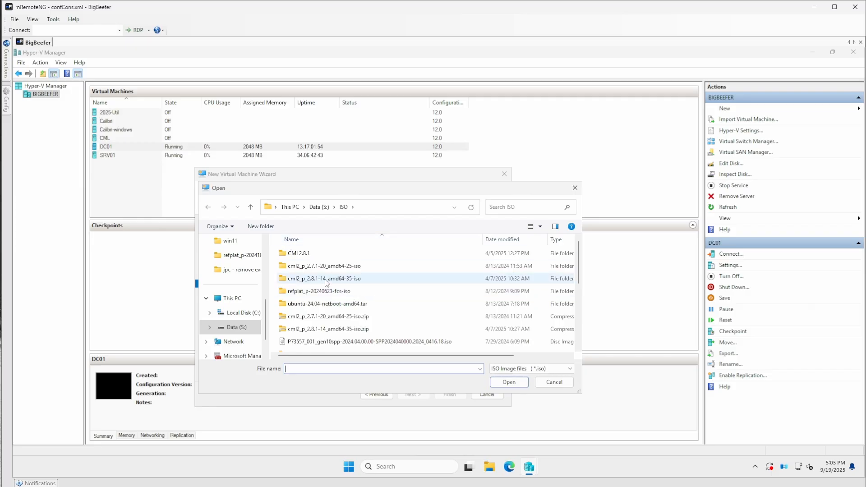
scroll(316, 312, "down", 3)
left_click(310, 347)
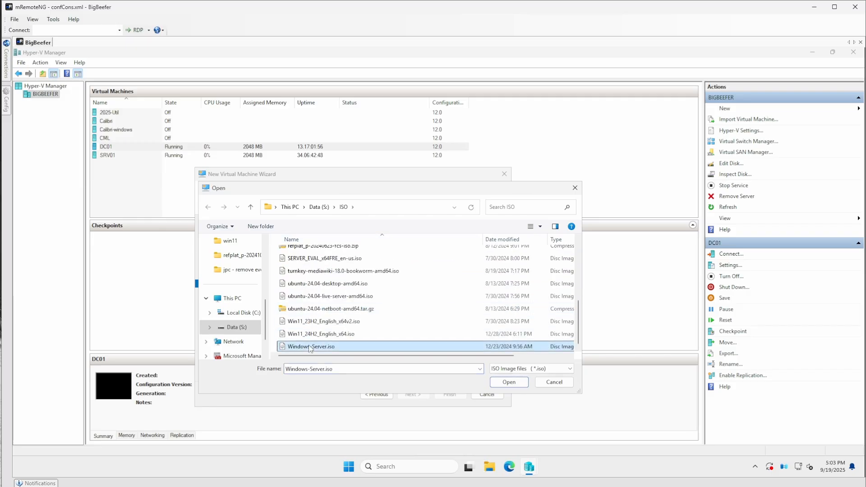
double_click(310, 348)
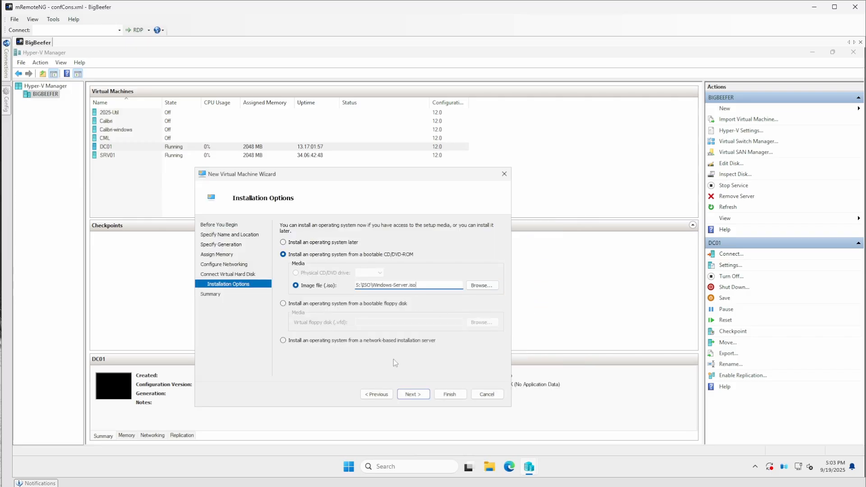
left_click(404, 398)
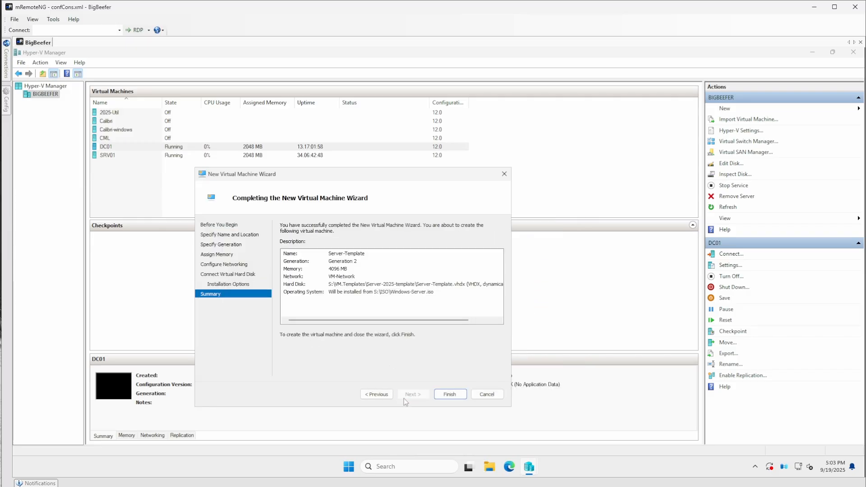
Step: Finish creating the Server-Template virtual machine and start it
left_click(442, 394)
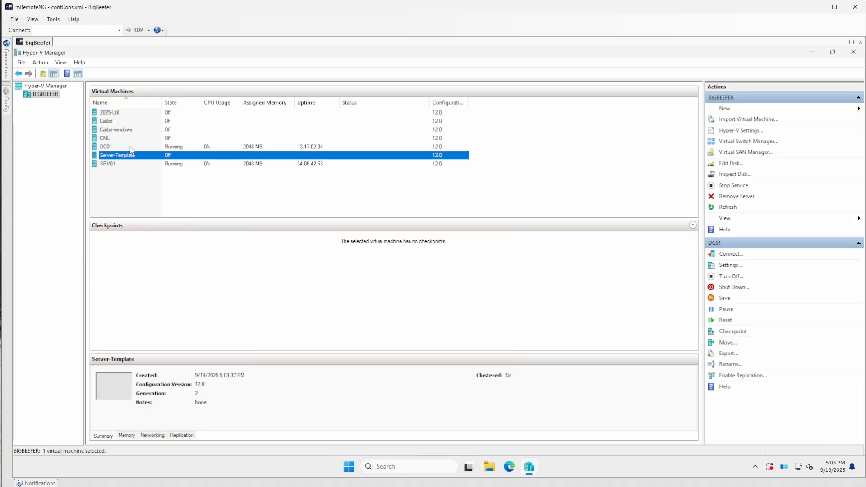
right_click(127, 156)
left_click(150, 189)
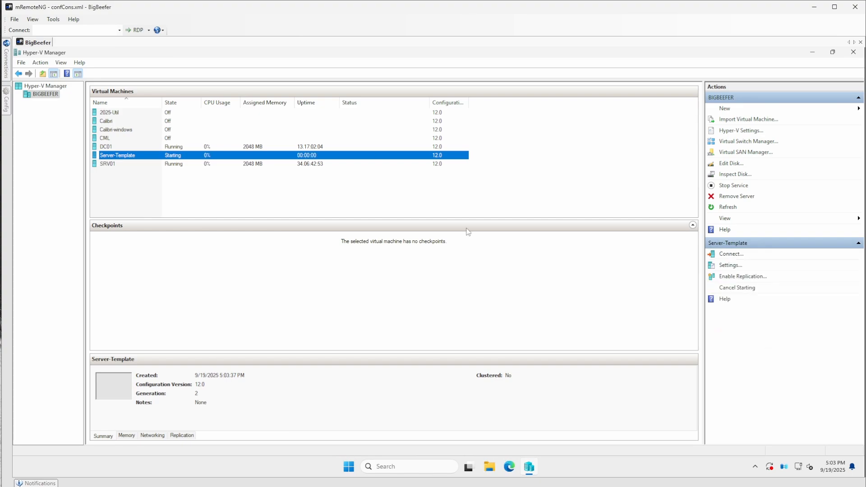
Step: Connect to the Server-Template virtual machine and boot it from the installation DVD
right_click(143, 156)
left_click(160, 161)
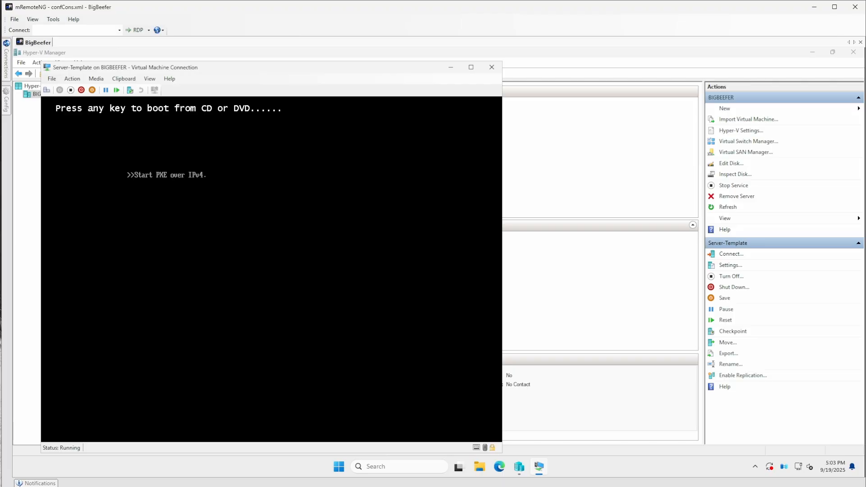
key("Return")
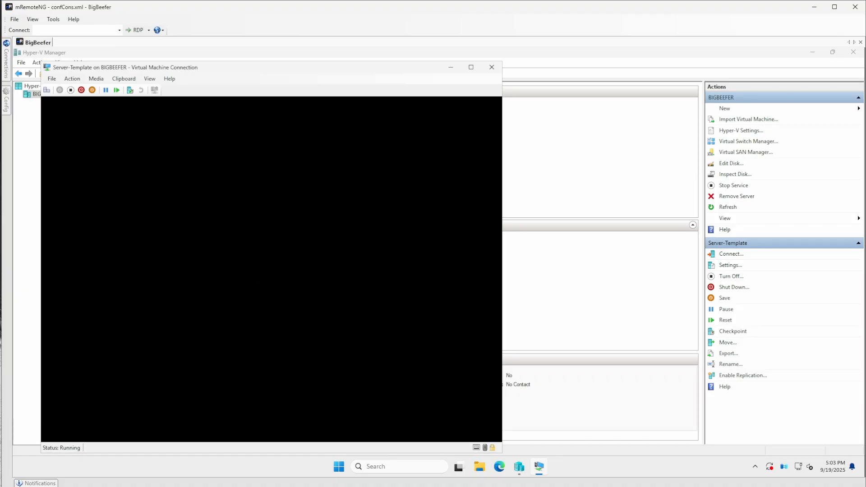
Step: Accept English (United States) as the installation language and the time and currency format in Windows Server Setup
left_click_drag(174, 67, 197, 56)
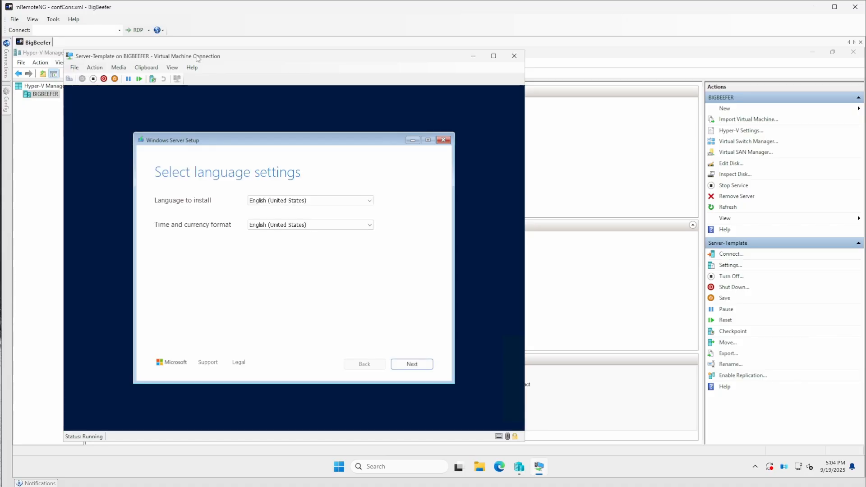
left_click(428, 365)
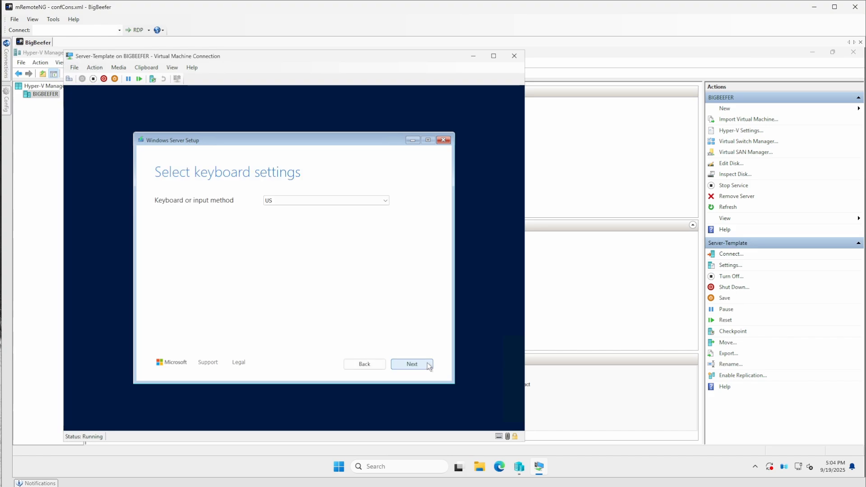
Step: Accept the US keyboard layout and choose to install Windows Server, agreeing that all files, apps and settings are deleted
left_click(415, 364)
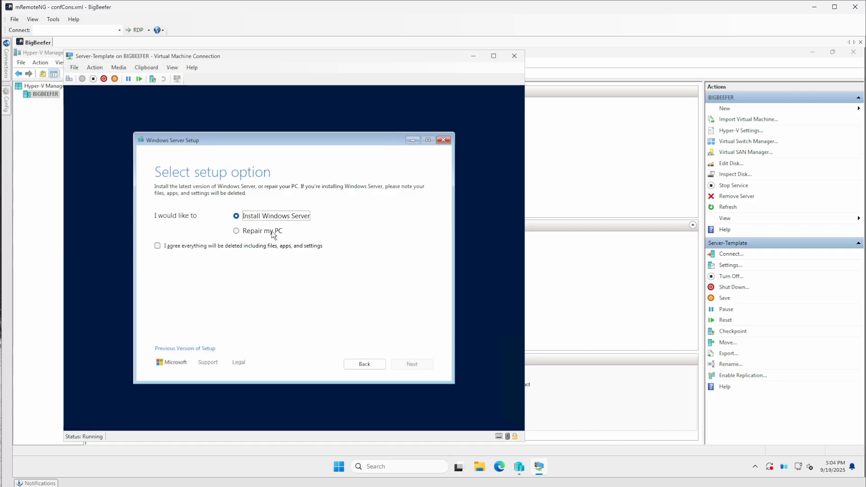
left_click(172, 246)
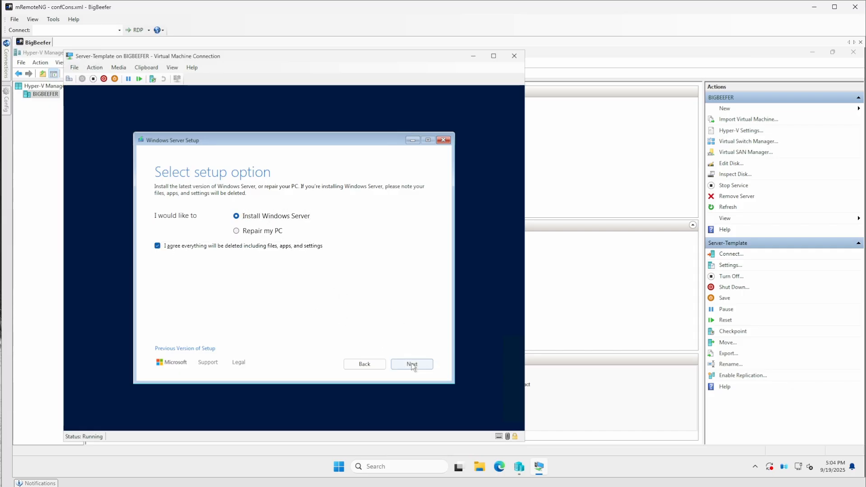
left_click(411, 363)
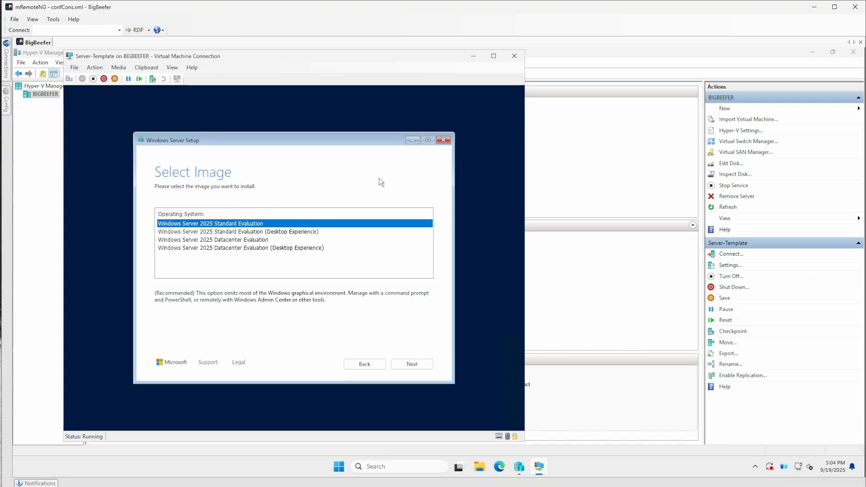
Step: Choose the Windows Server 2025 Standard Evaluation (Desktop Experience) image for installation
key("Down")
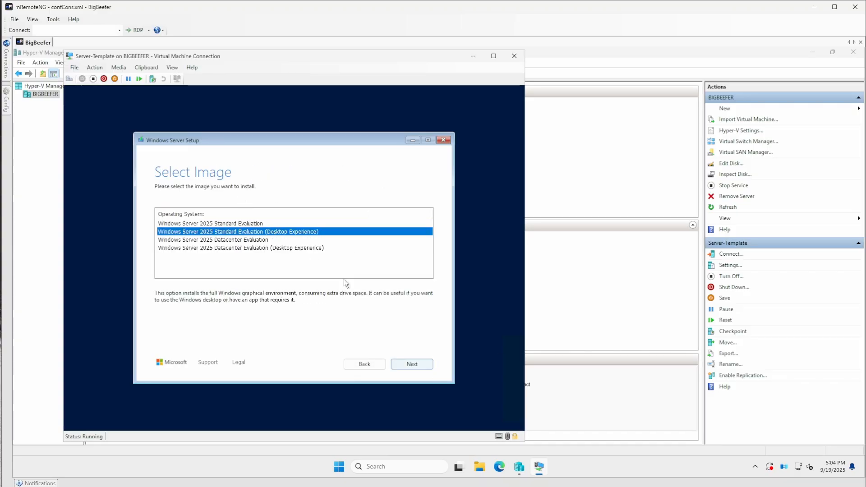
left_click(231, 223)
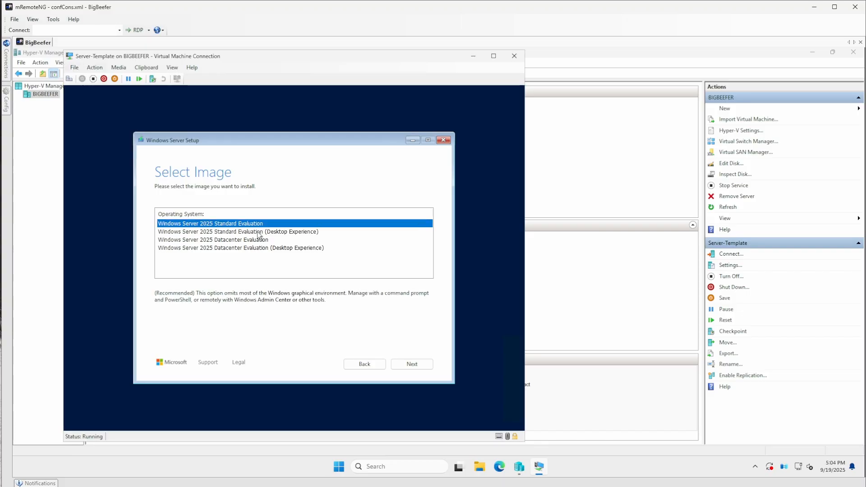
left_click(258, 233)
left_click(216, 224)
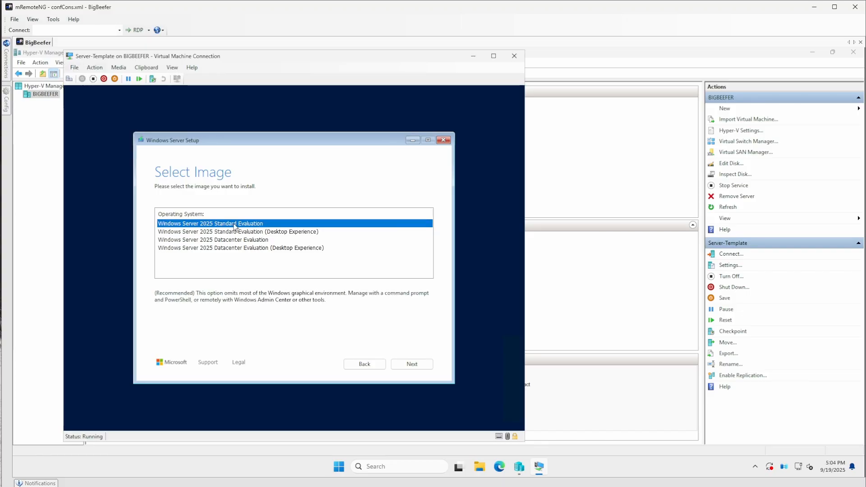
left_click(288, 233)
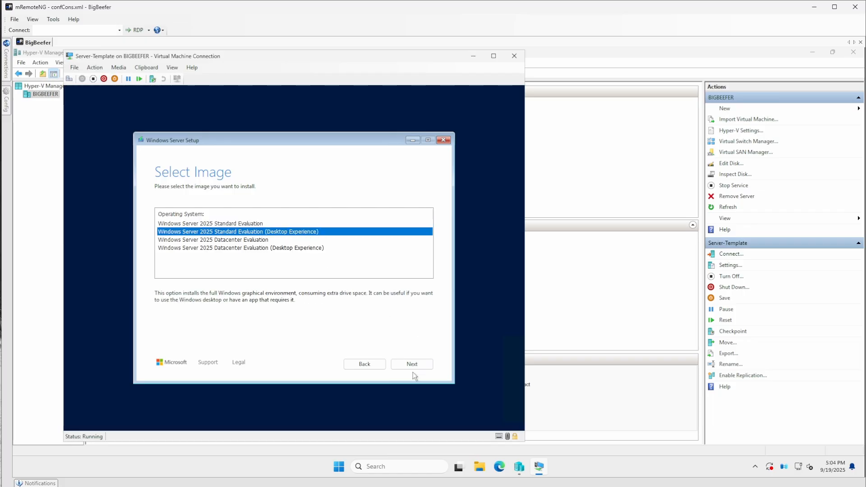
left_click(219, 248)
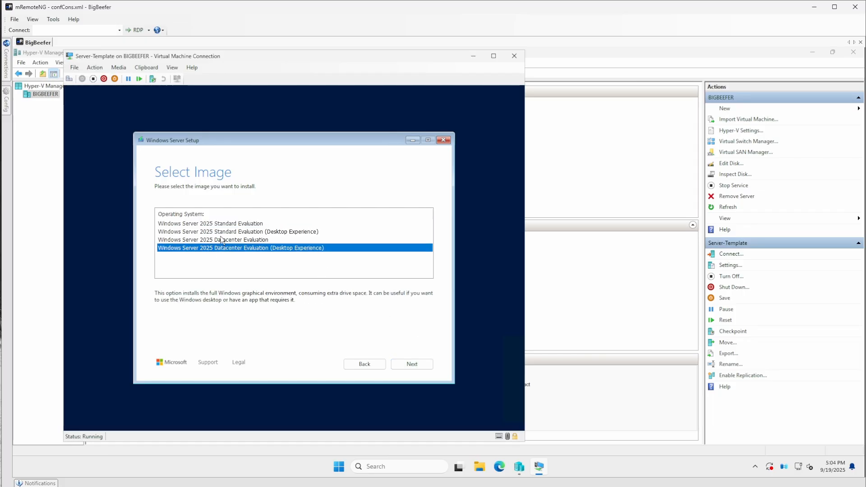
left_click(222, 232)
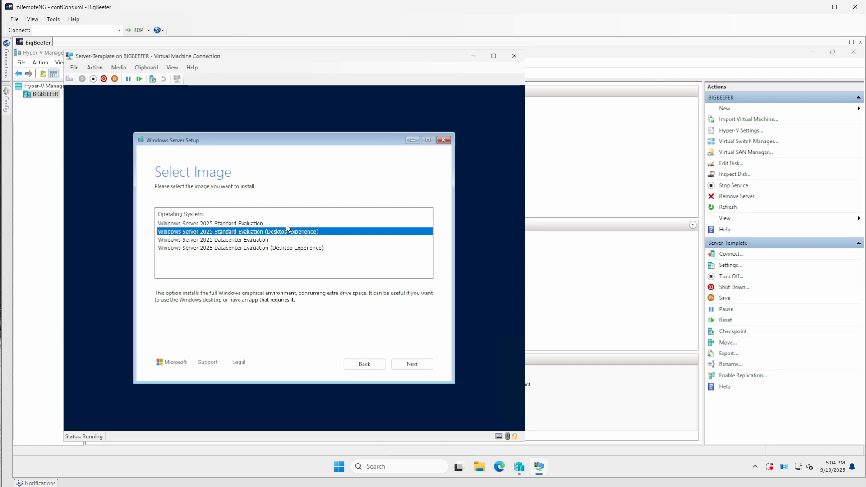
left_click(413, 364)
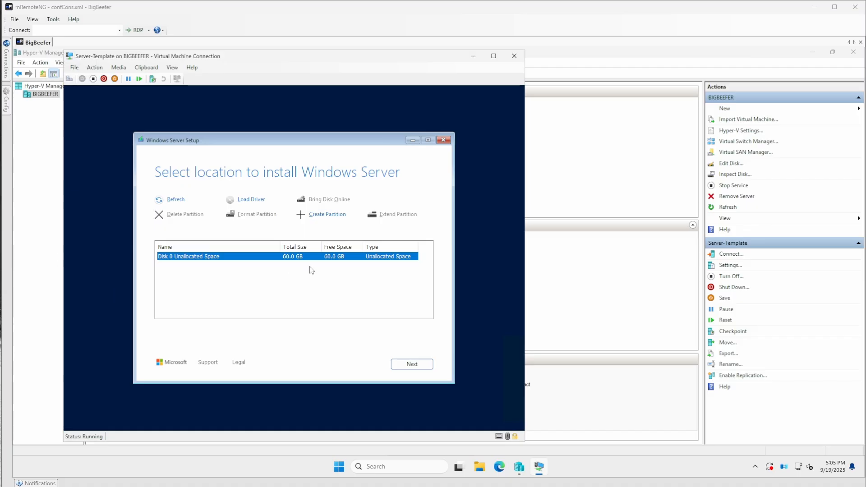
Step: Use the unallocated space on Disk 0 as the install location and start the Windows Server installation
left_click(410, 363)
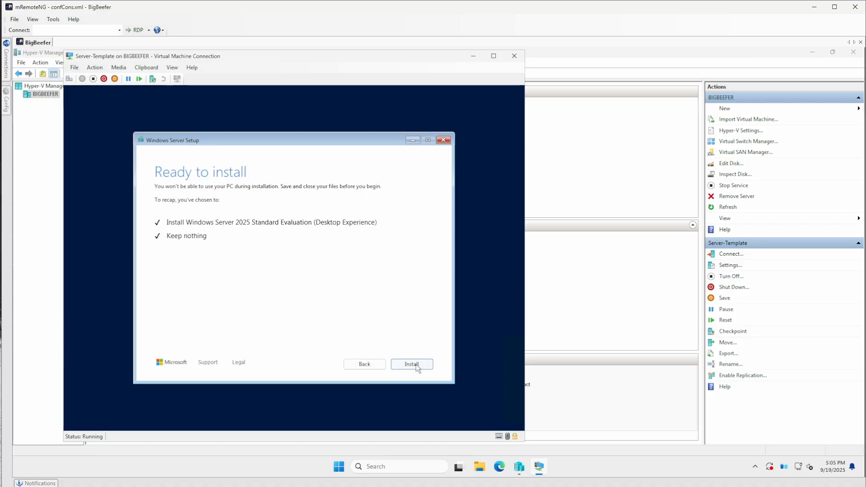
left_click(411, 364)
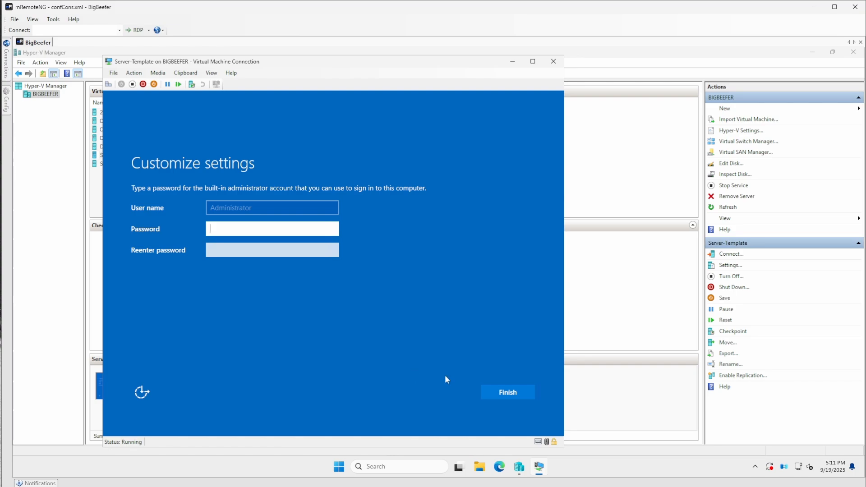
Step: Try to set the password for the built-in Administrator account
left_click(506, 392)
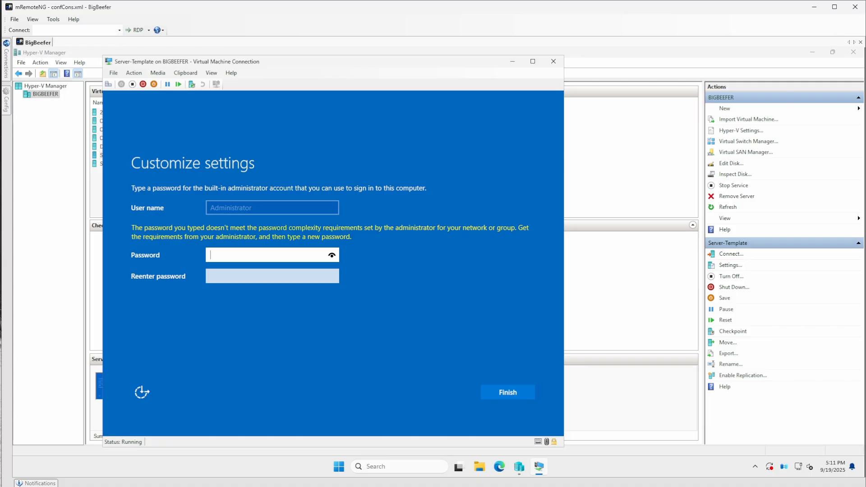
type("••••••••")
key("Tab")
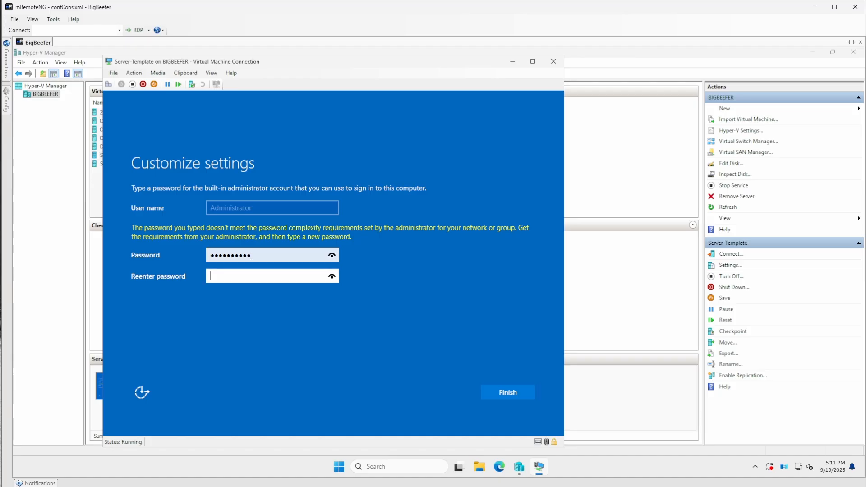
type("••••••••••")
left_click(501, 392)
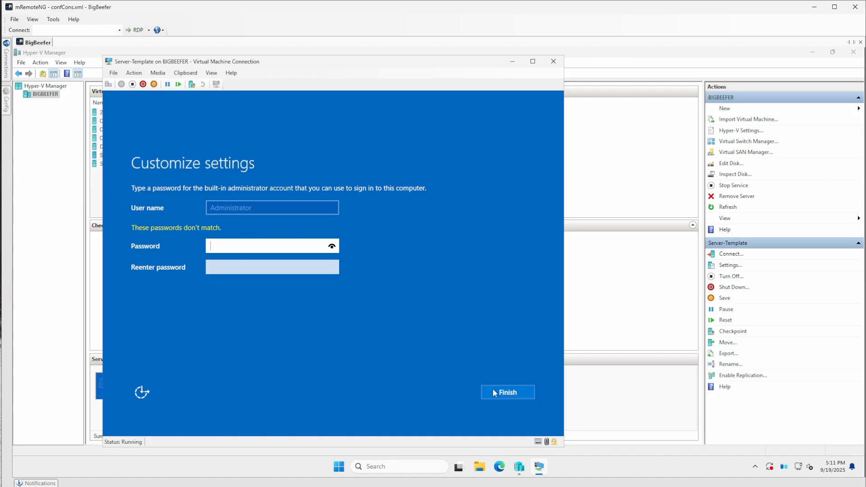
Step: Enter the built-in Administrator account password, re-enter it identically and finish the setup
type("••••••••••")
key("Tab")
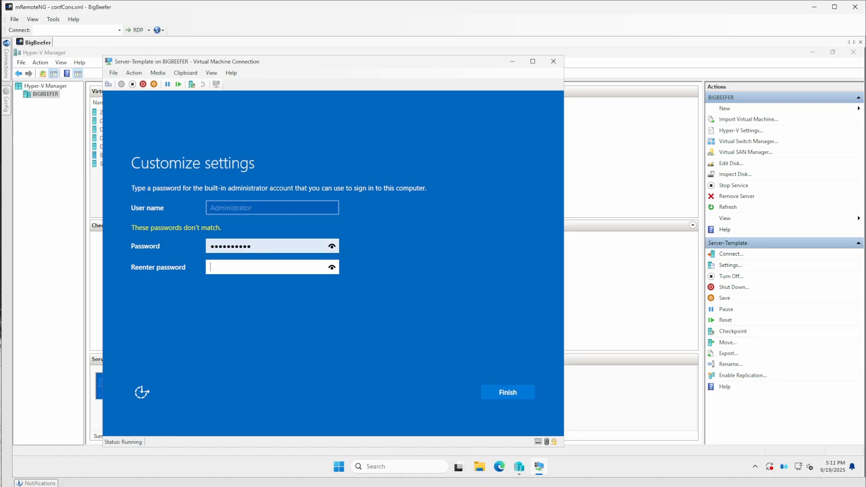
type("••••••••••")
key("Return")
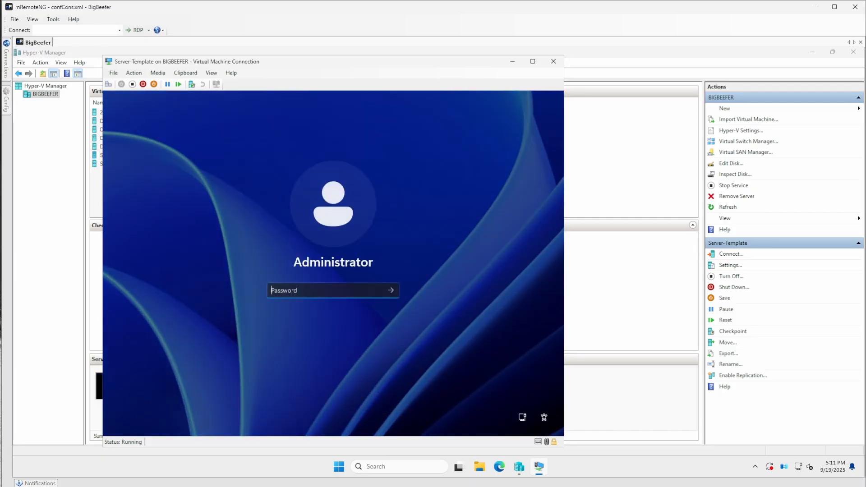
Step: Sign in to the virtual machine with the Administrator account password
type("••••••••••")
key("Return")
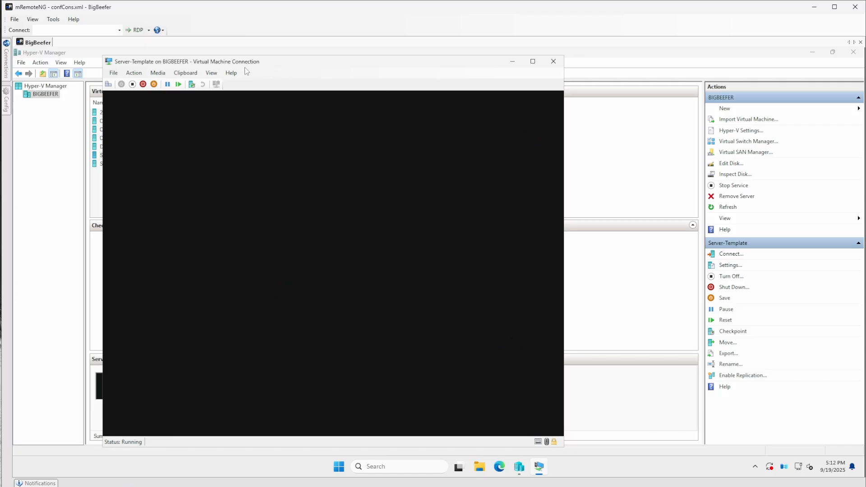
left_click_drag(203, 65, 221, 58)
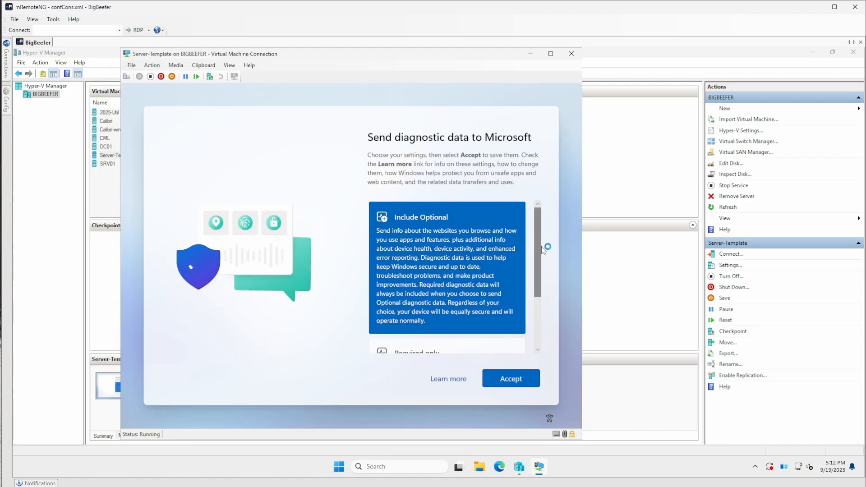
Step: Accept the Include Optional diagnostic data setting and dismiss the Server Manager pop-up message
scroll(539, 276, "down", 3)
scroll(438, 314, "up", 3)
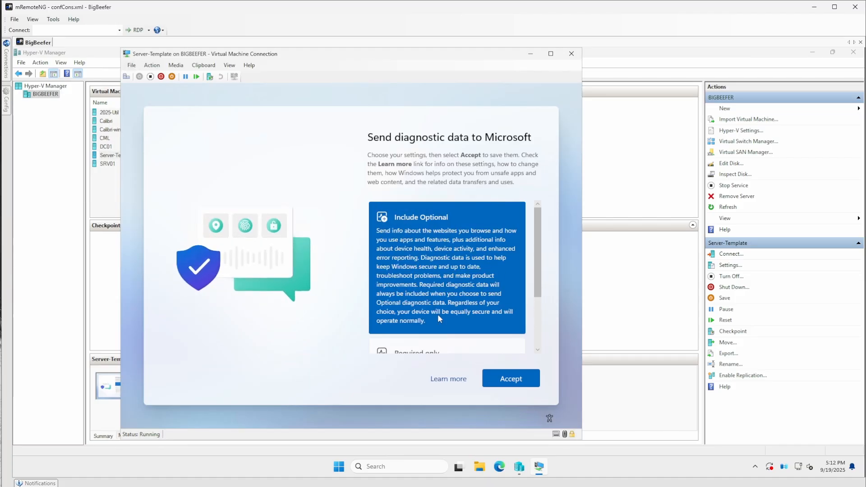
left_click(511, 381)
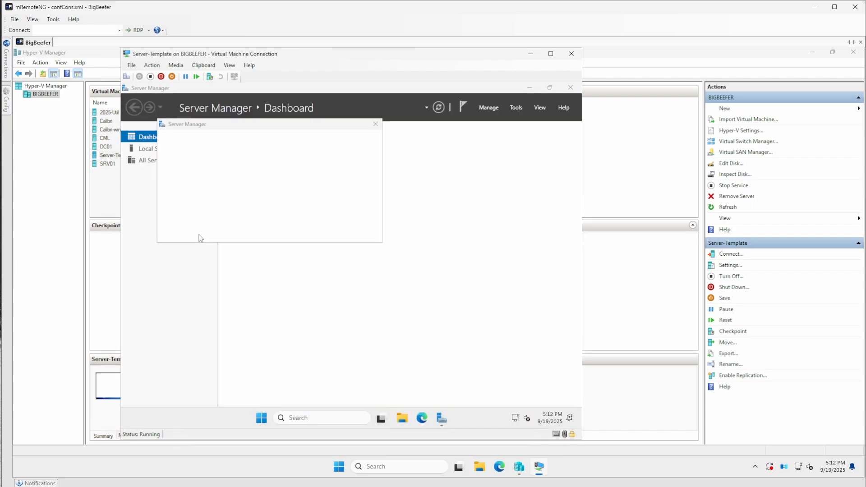
left_click(376, 124)
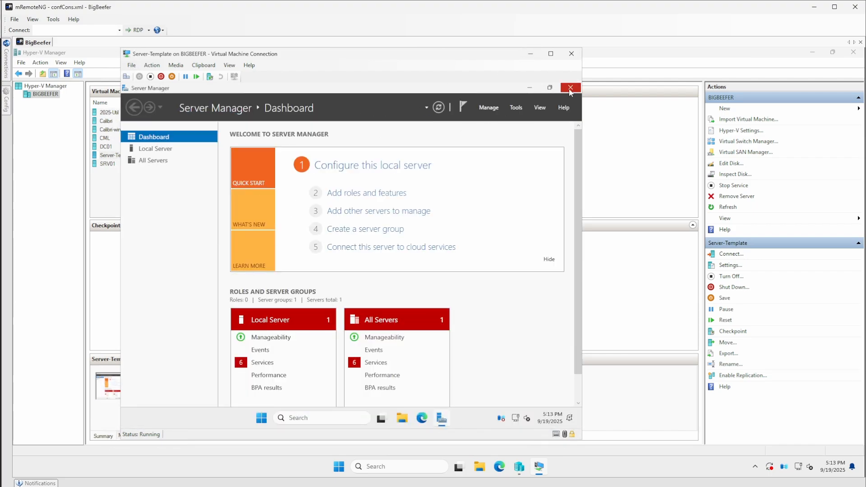
Step: Open the Windows Update settings inside the virtual machine and check for updates
left_click(266, 422)
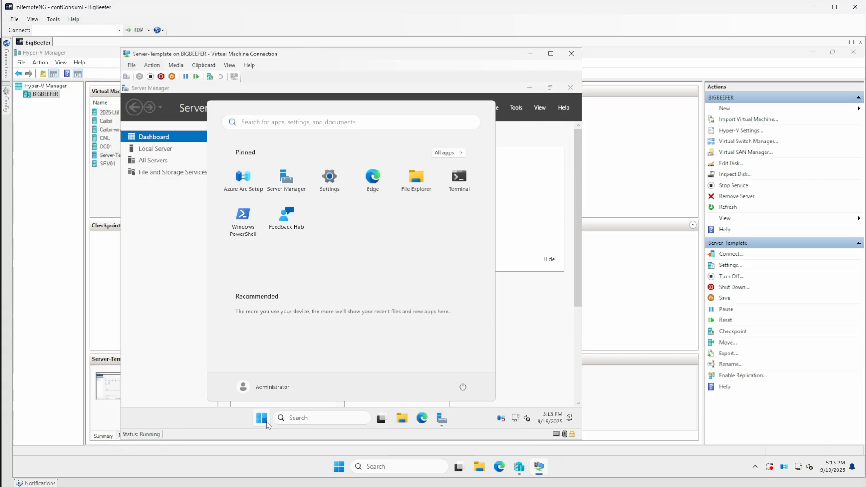
type("update")
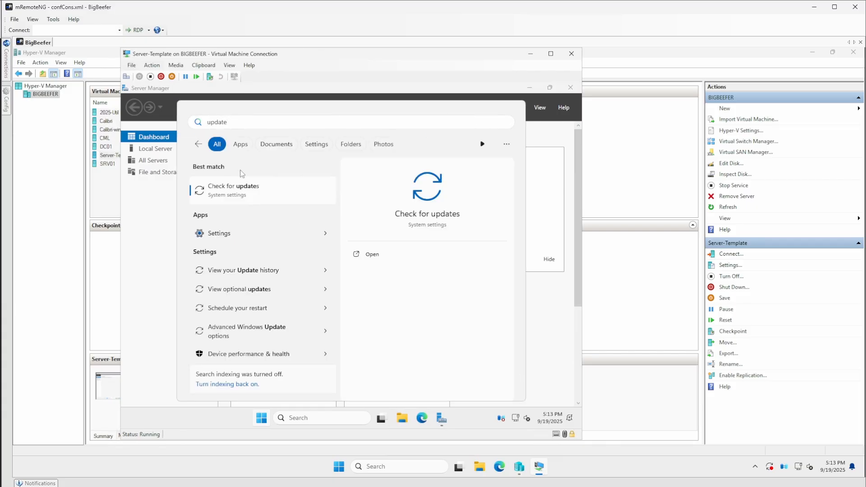
left_click(224, 189)
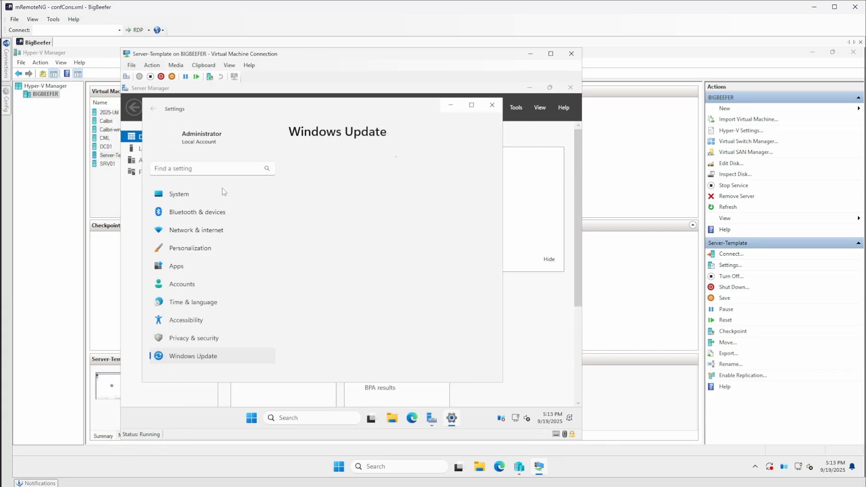
left_click(461, 173)
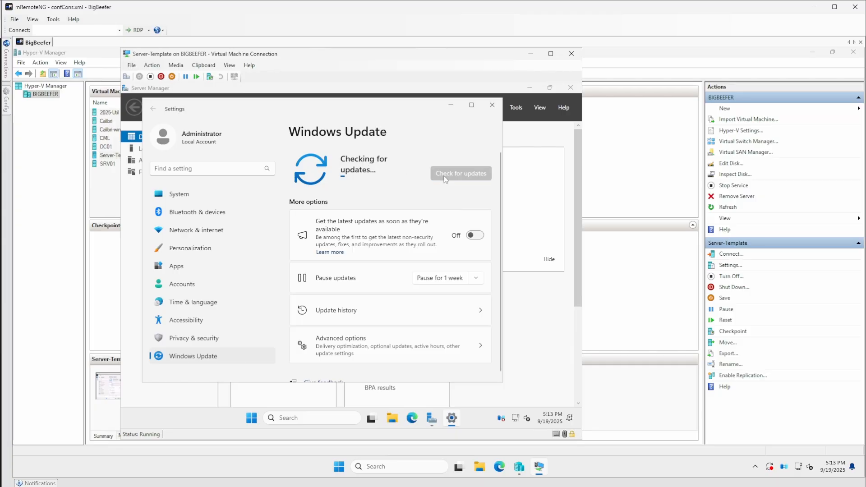
key("super+Up")
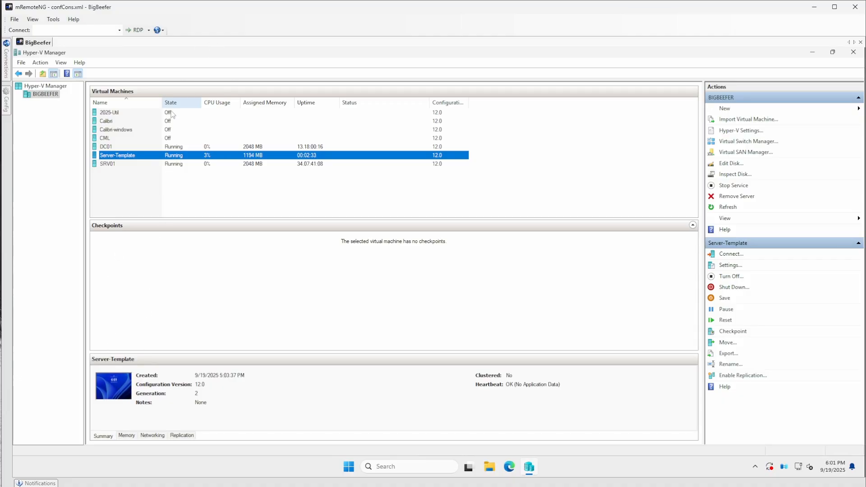
Step: Shut down the Server-Template virtual machine from Hyper-V Manager
right_click(152, 160)
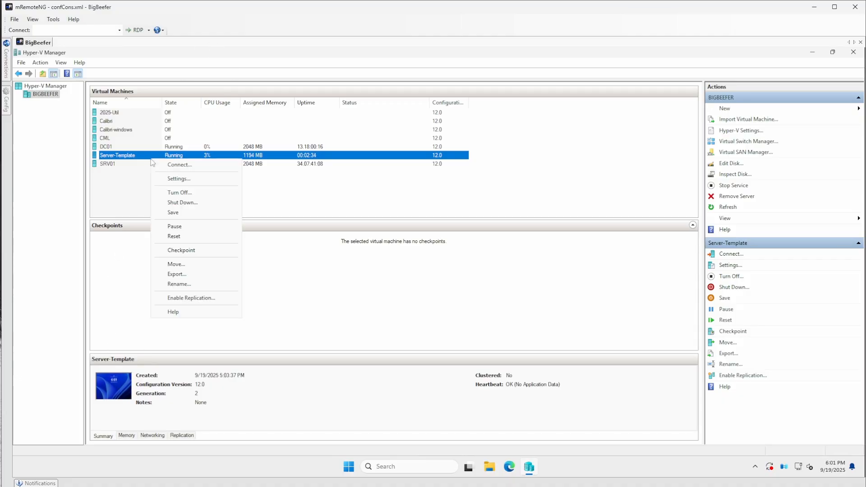
left_click(182, 202)
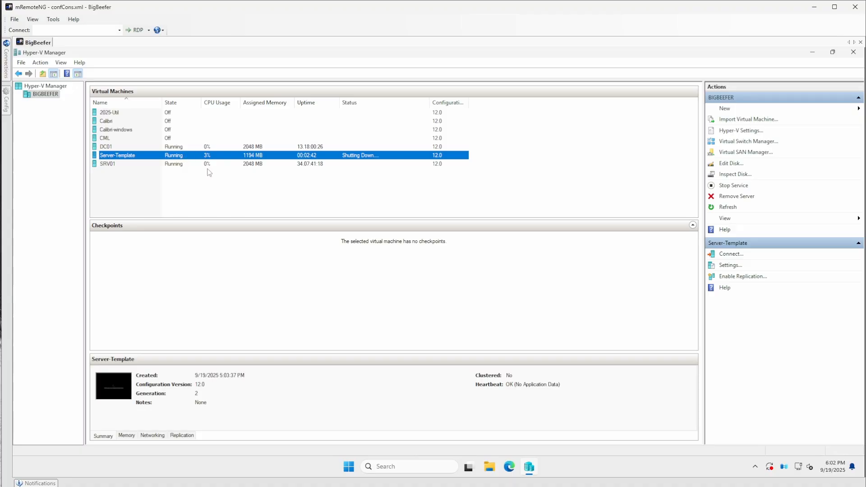
Step: Set the number of virtual processors of the Server-Template virtual machine to 4
right_click(142, 158)
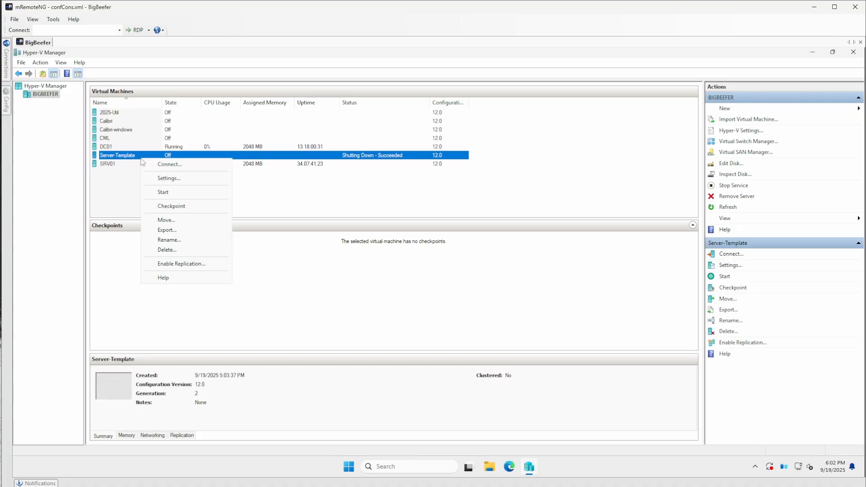
left_click(170, 178)
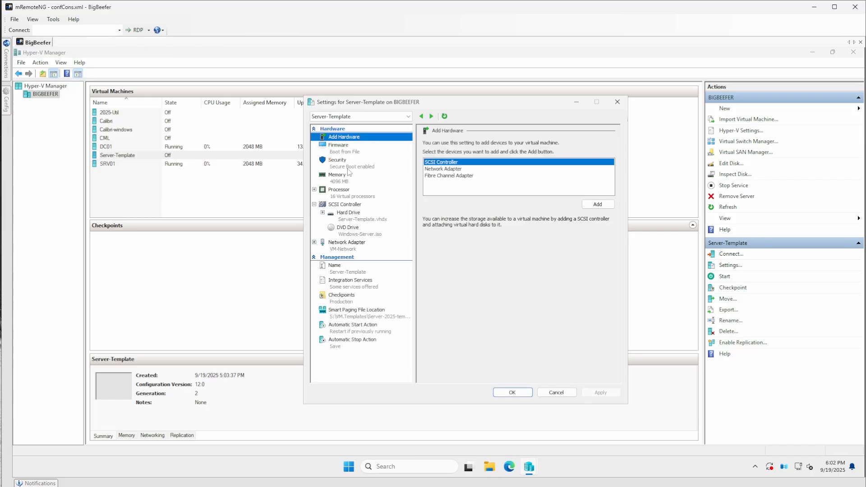
left_click(338, 189)
left_click_drag(373, 104, 257, 100)
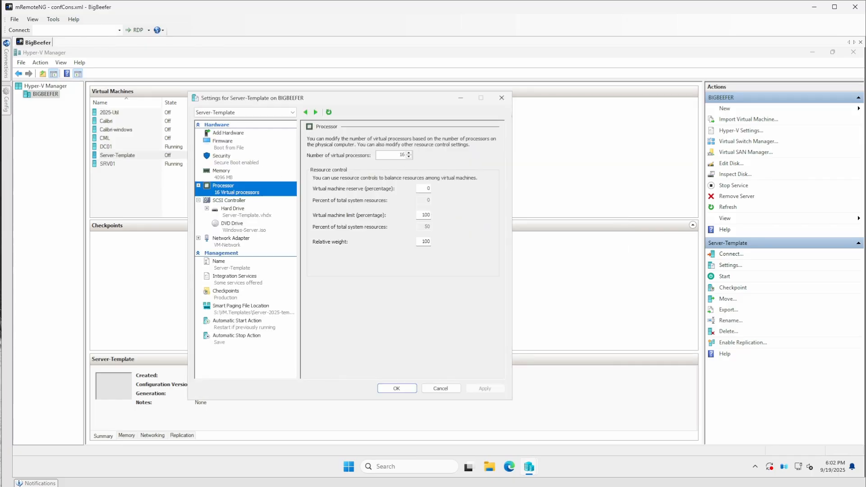
key("Tab")
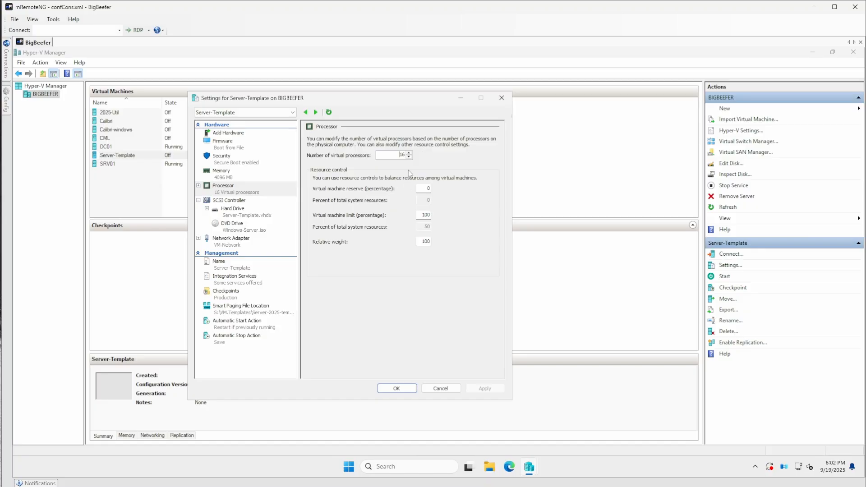
key("BackSpace")
type("4")
left_click(396, 388)
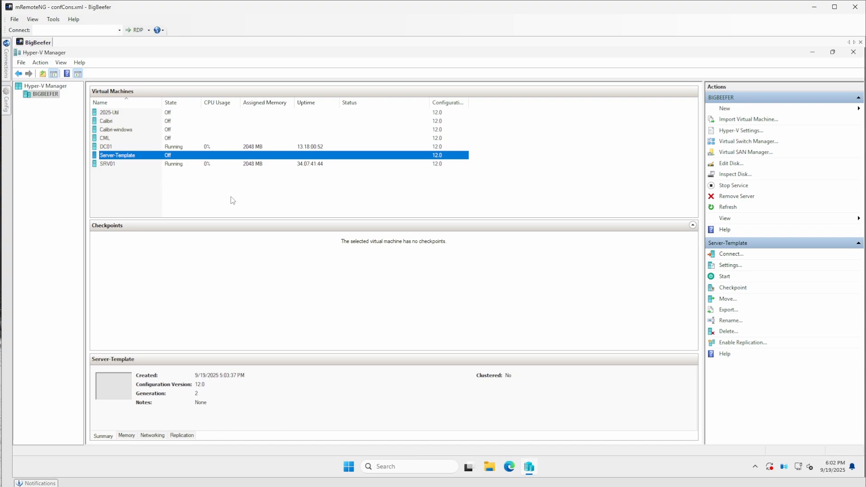
right_click(161, 158)
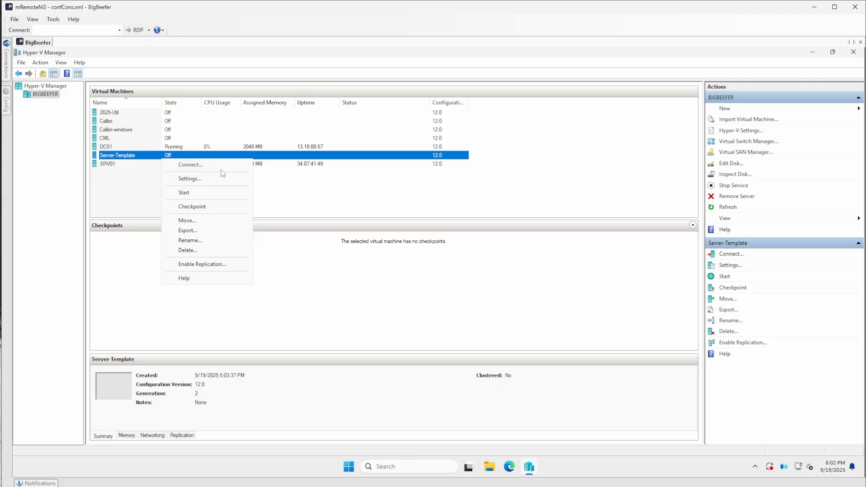
left_click(281, 165)
left_click(271, 157)
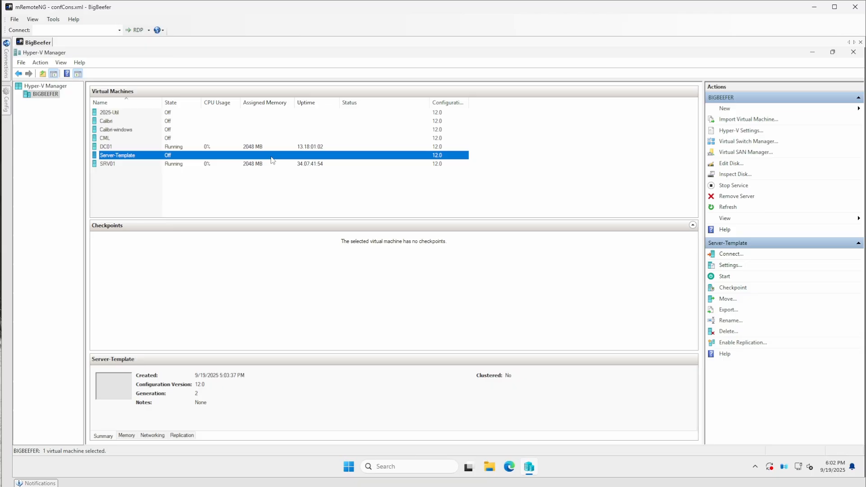
right_click(151, 157)
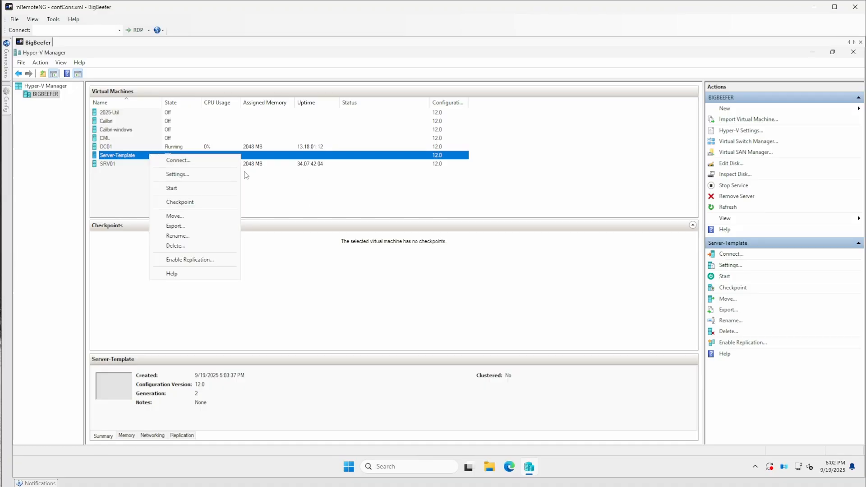
left_click(117, 177)
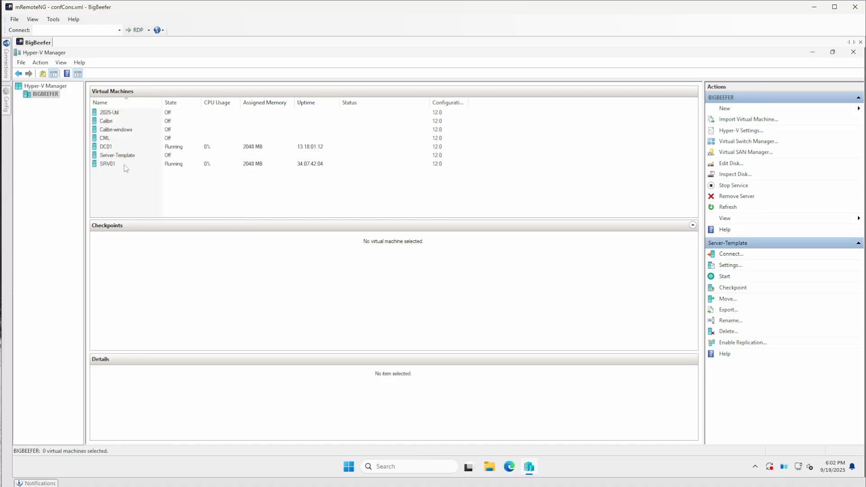
left_click(133, 158)
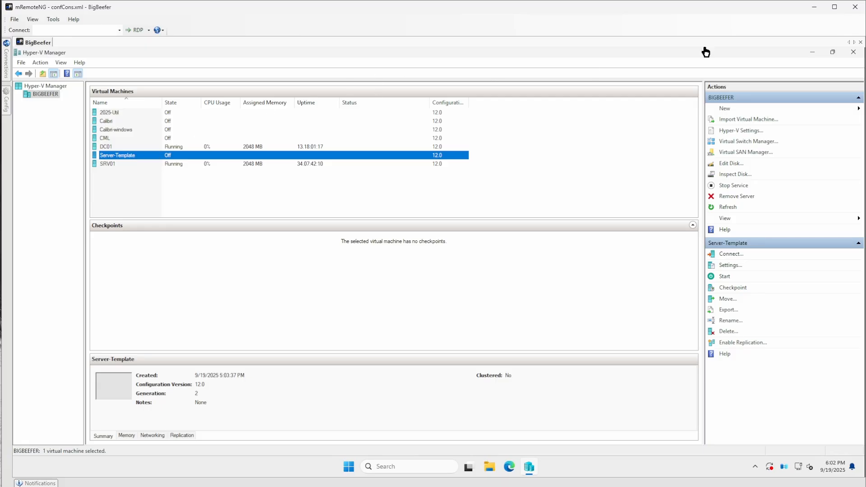
Step: Begin exporting the Server-Template virtual machine and browse to the VM.Templates folder on the Data (S:) drive
right_click(375, 155)
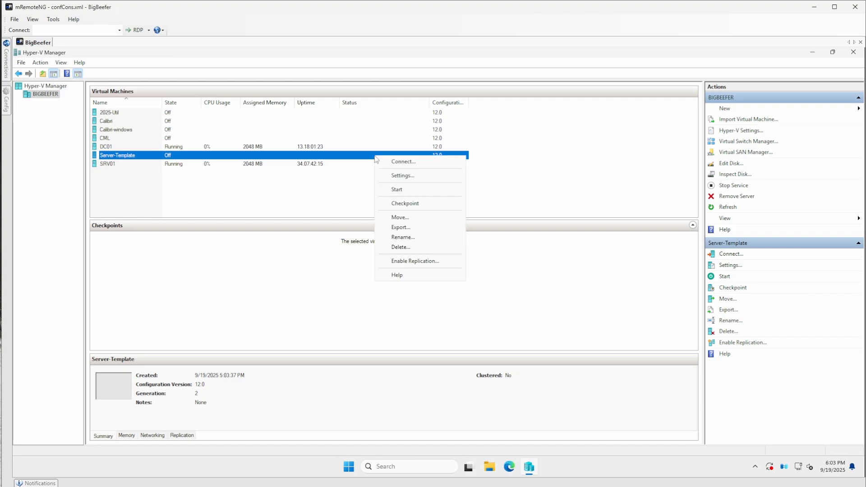
left_click(411, 232)
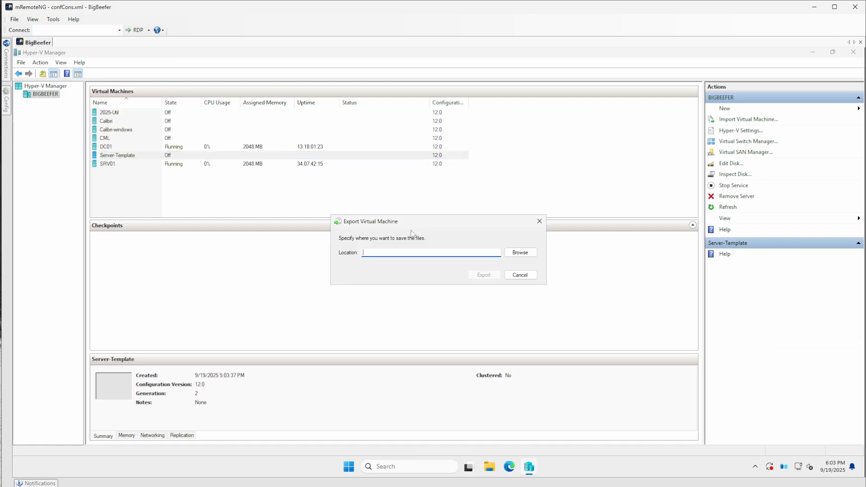
left_click(520, 253)
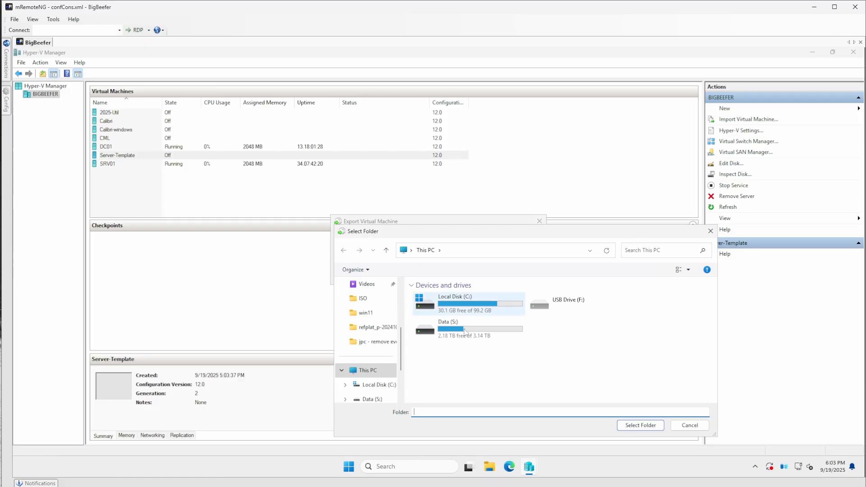
double_click(471, 334)
left_click_drag(394, 231, 180, 162)
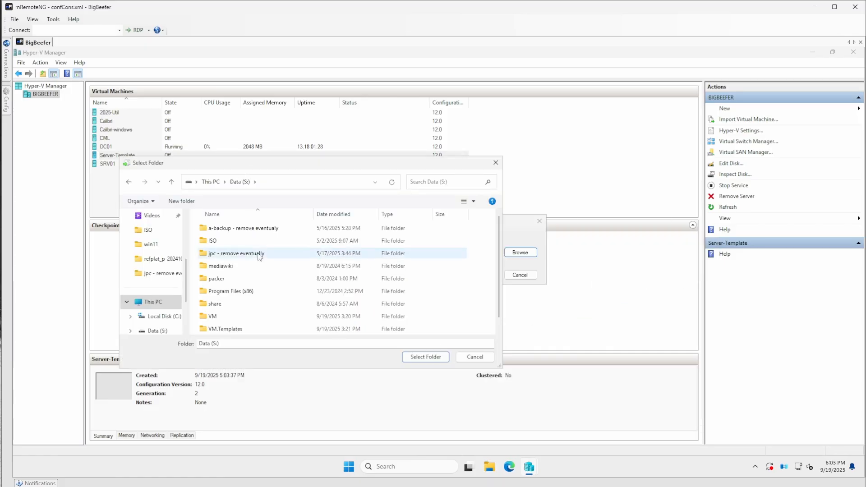
double_click(238, 317)
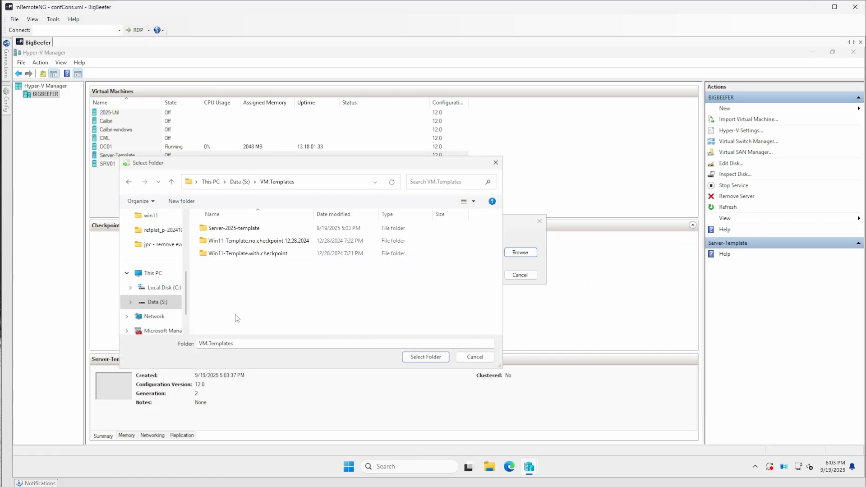
left_click(238, 229)
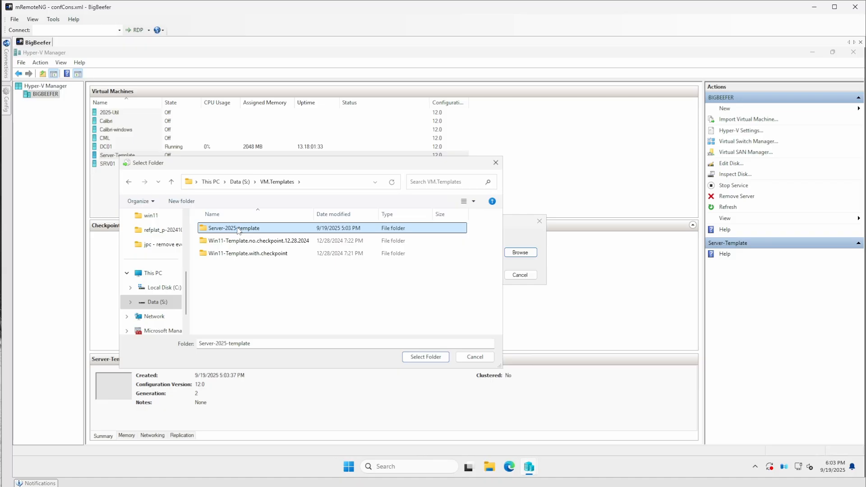
double_click(238, 230)
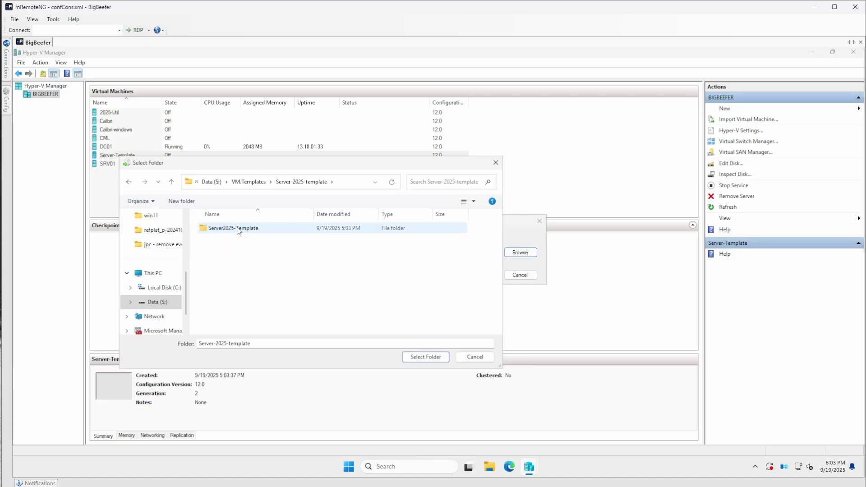
double_click(238, 229)
double_click(238, 229)
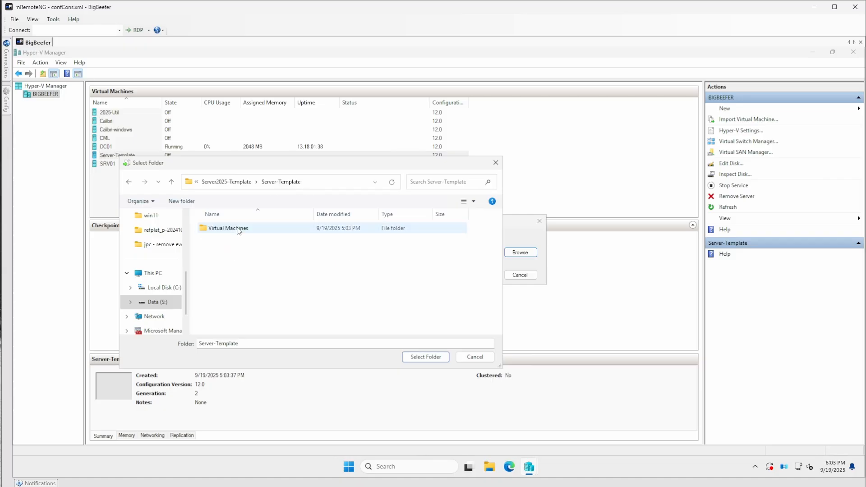
left_click(129, 182)
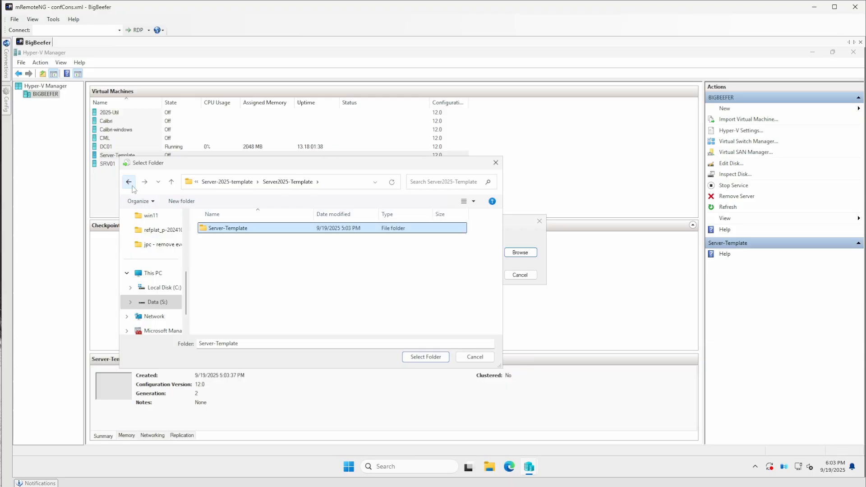
left_click(128, 182)
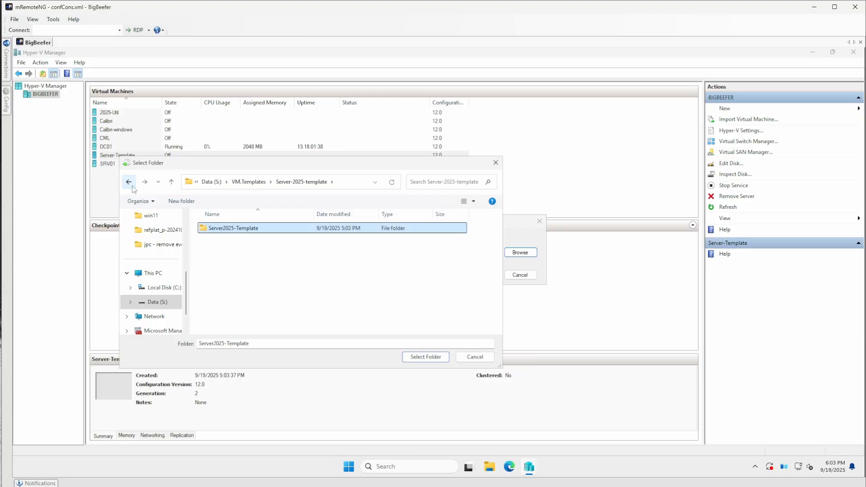
left_click(249, 182)
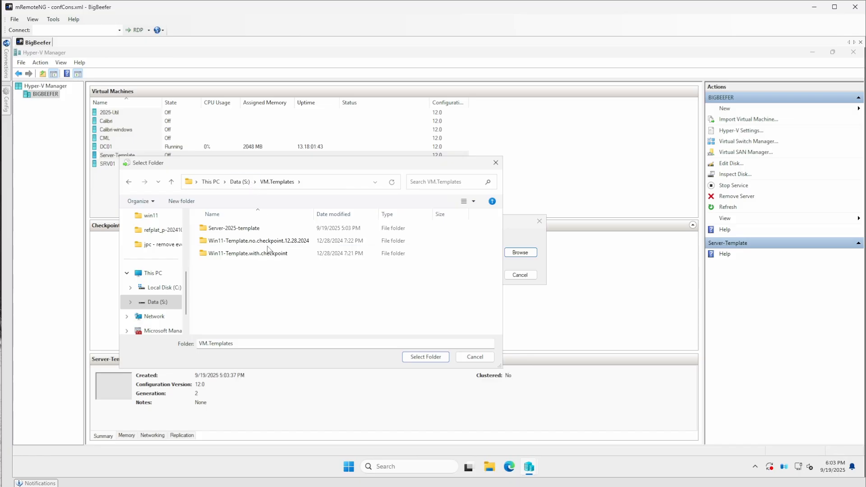
Step: Create a folder named Server.2025.Template in VM.Templates and export the virtual machine into it
left_click(181, 201)
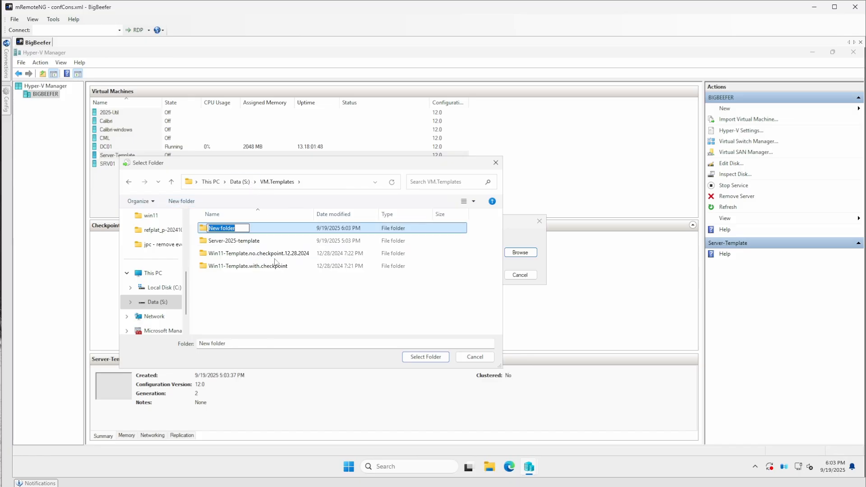
type("Server.2025.Template")
left_click(331, 288)
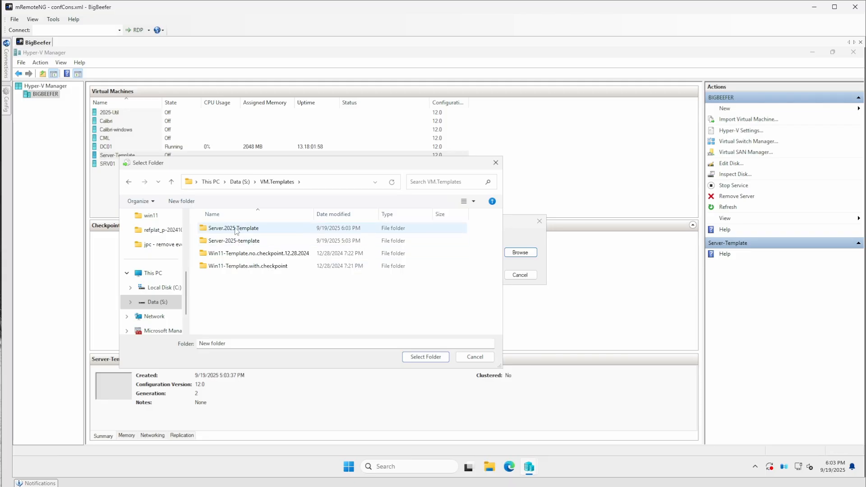
double_click(251, 234)
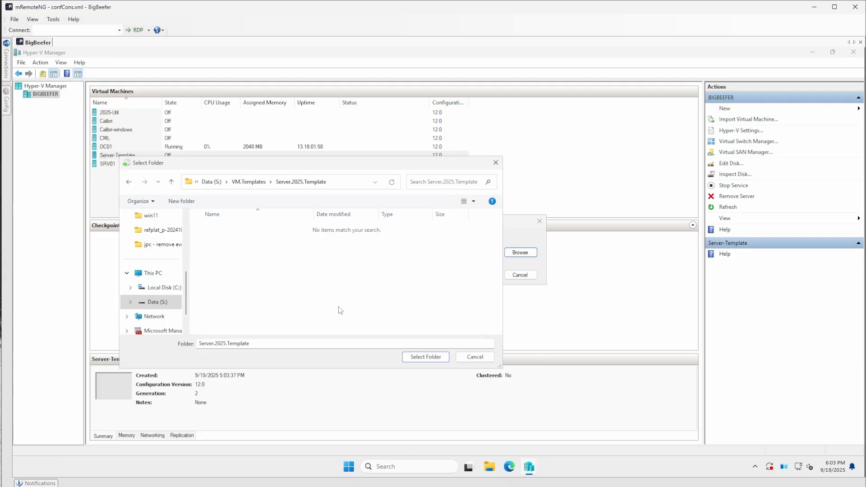
left_click(419, 360)
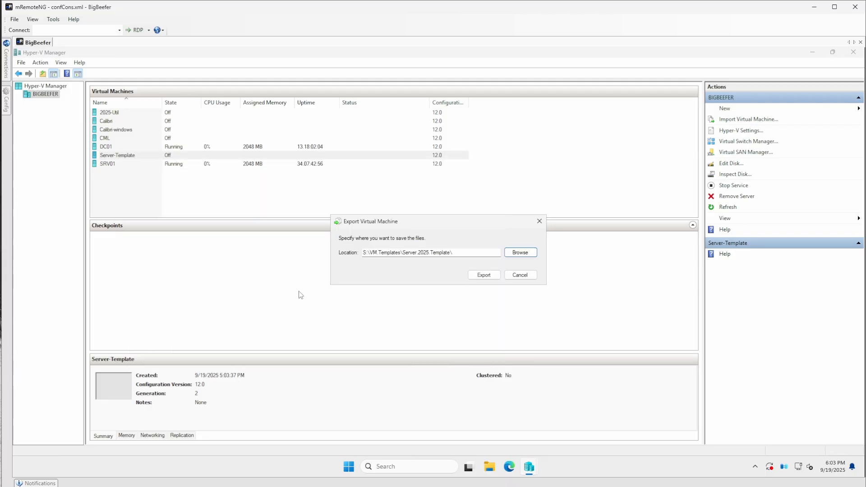
left_click(482, 276)
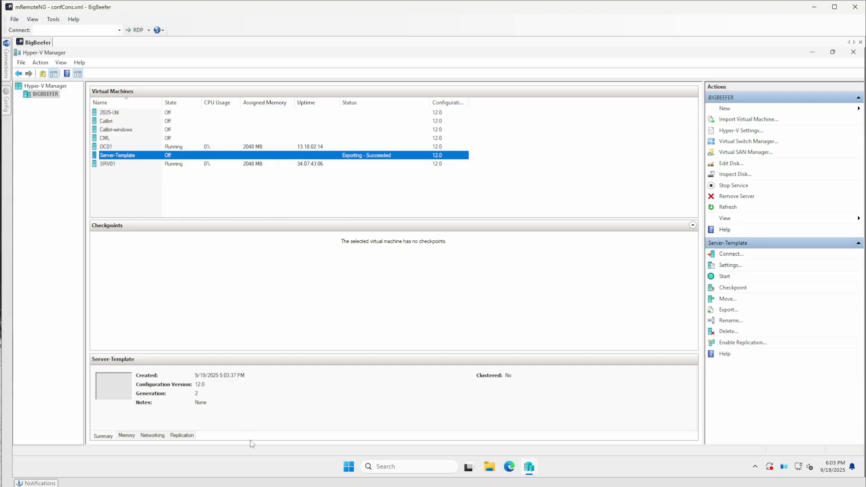
Step: Switch to File Explorer and open the Data (S:) drive
left_click(489, 467)
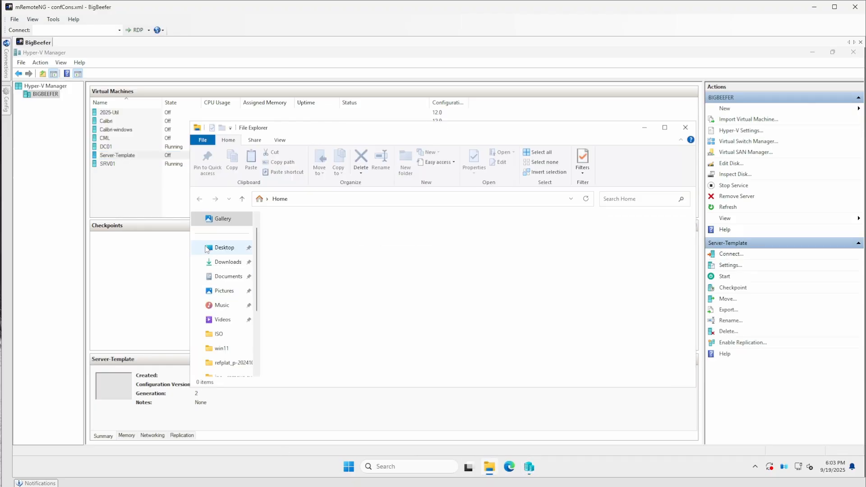
scroll(229, 336, "down", 3)
left_click(228, 334)
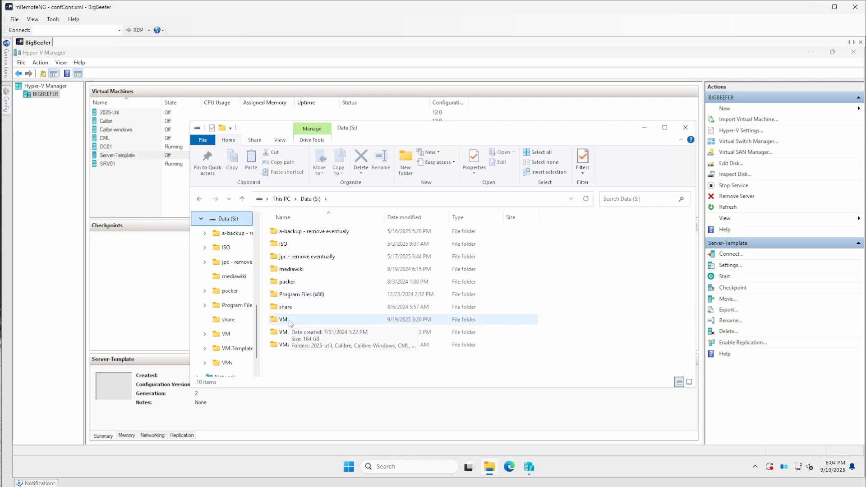
Step: Delete the Server-Template virtual machine from Hyper-V Manager and confirm the deletion
left_click(135, 155)
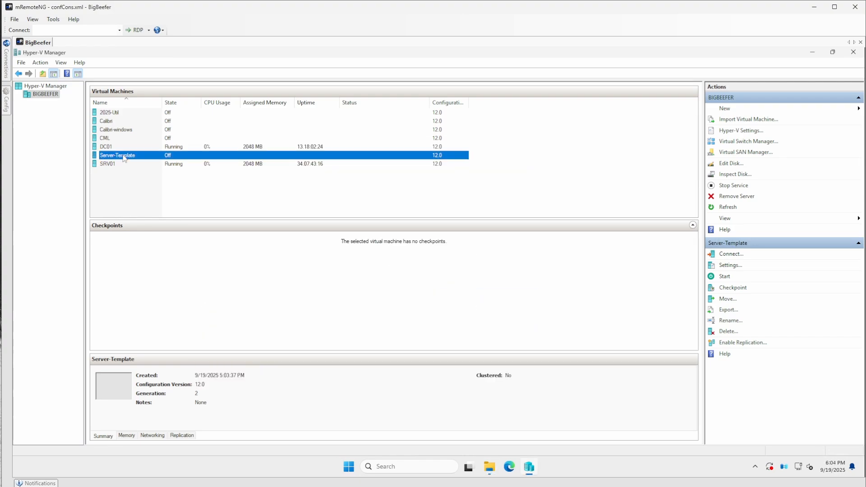
right_click(128, 155)
left_click(155, 247)
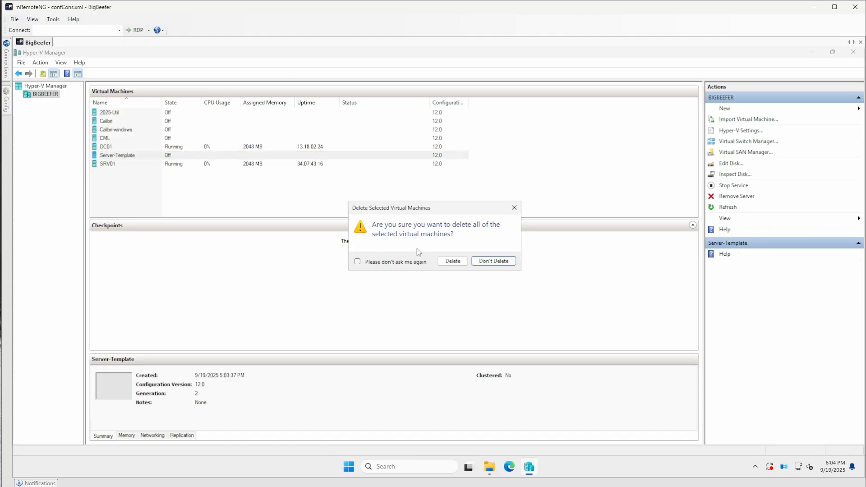
left_click(453, 261)
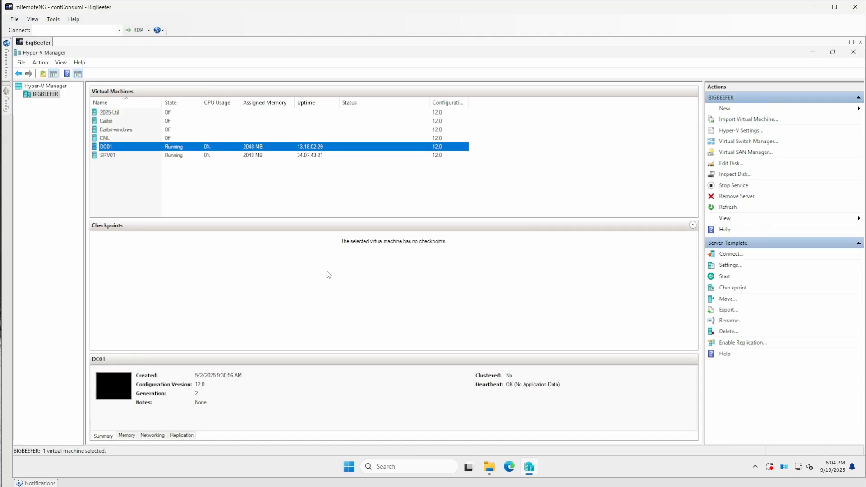
Step: In File Explorer, open the VM.Templates folder and delete the old Server-2025-template folder
left_click(486, 466)
double_click(295, 333)
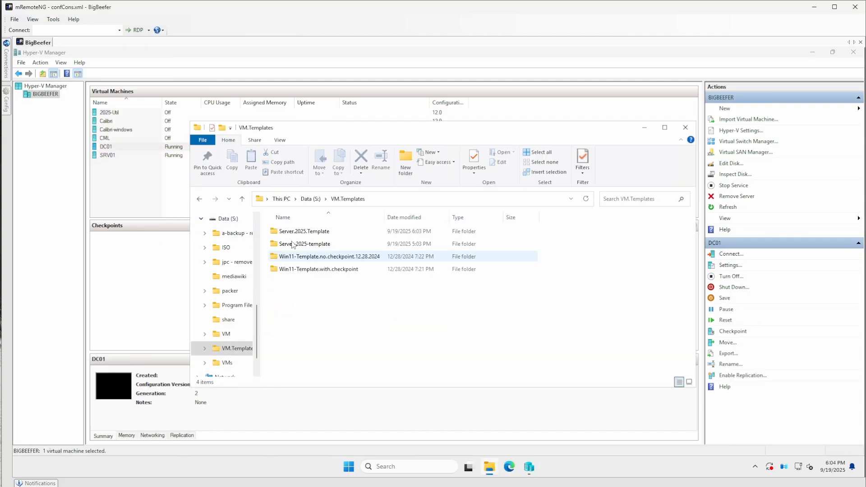
left_click(308, 243)
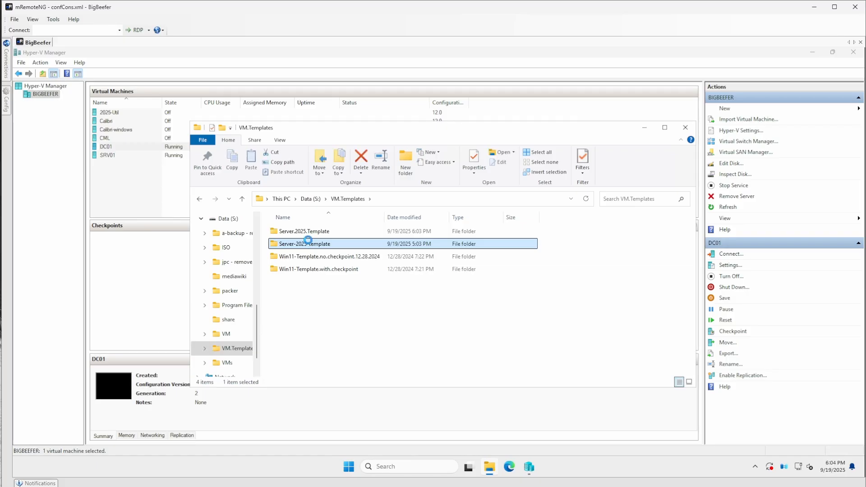
right_click(308, 243)
left_click(352, 389)
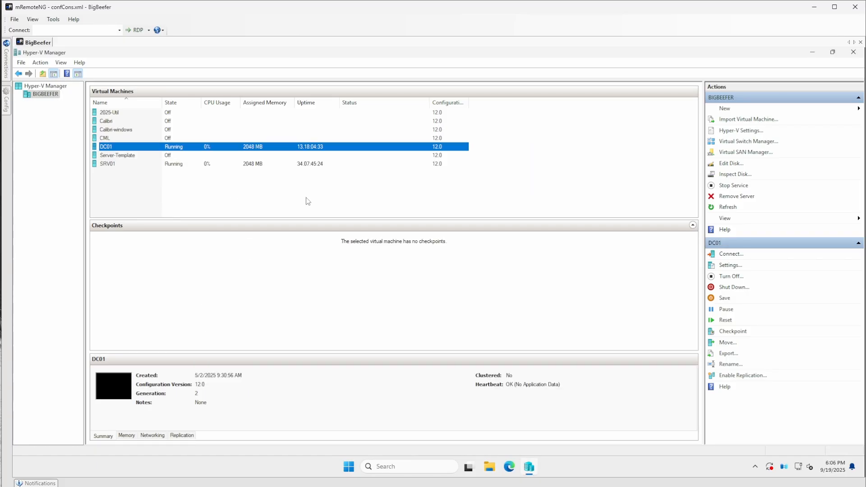
Step: Start the Server-Template virtual machine and connect to its console window
right_click(129, 155)
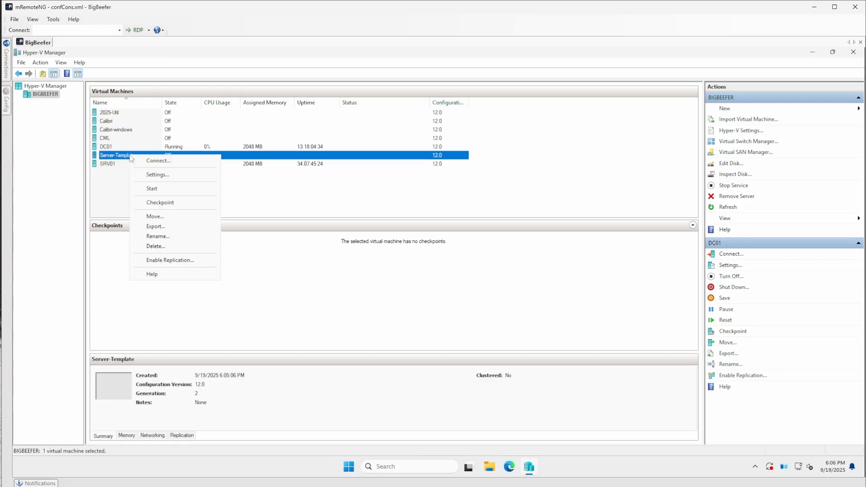
left_click(161, 189)
right_click(137, 155)
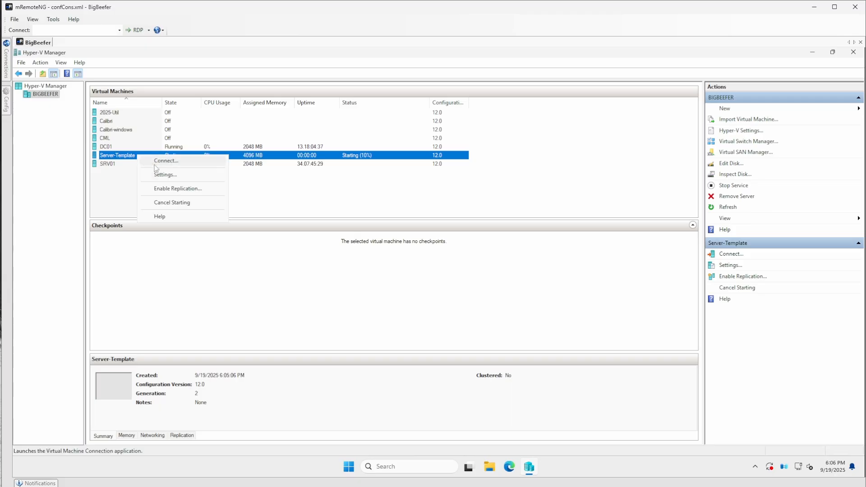
left_click(158, 163)
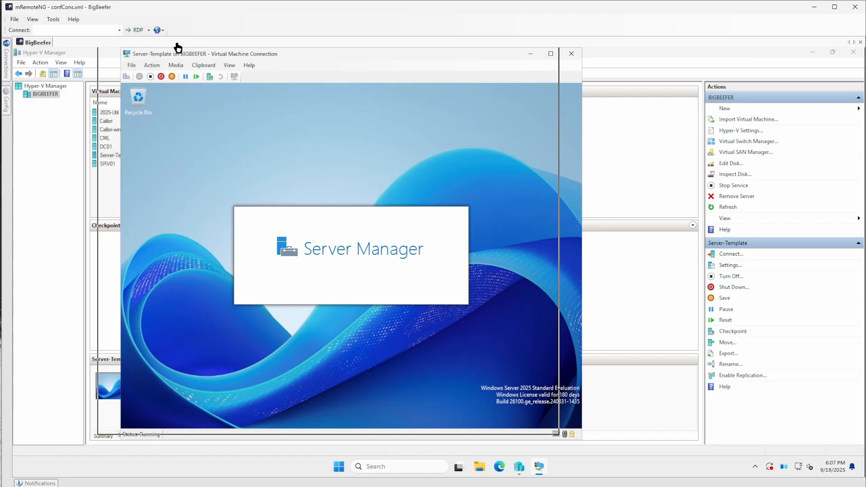
left_click_drag(189, 52, 167, 52)
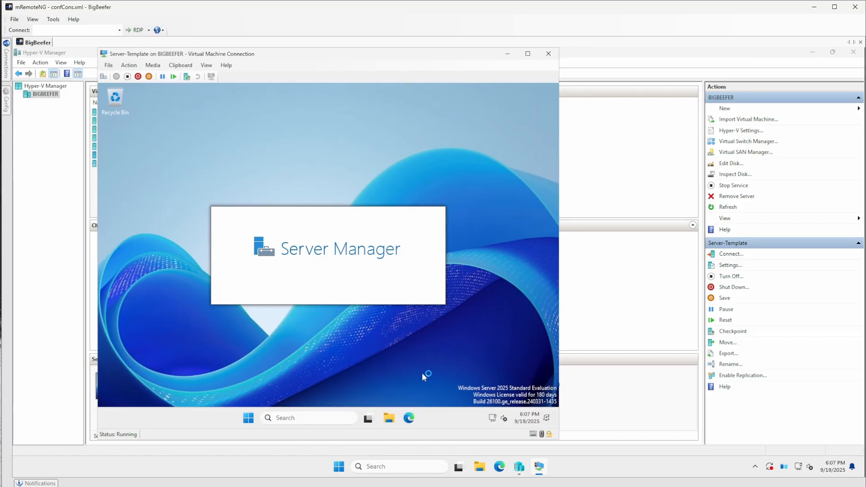
Step: Open a Windows PowerShell terminal inside the Server-Template virtual machine and move its window fully into view
left_click(247, 420)
left_click(437, 182)
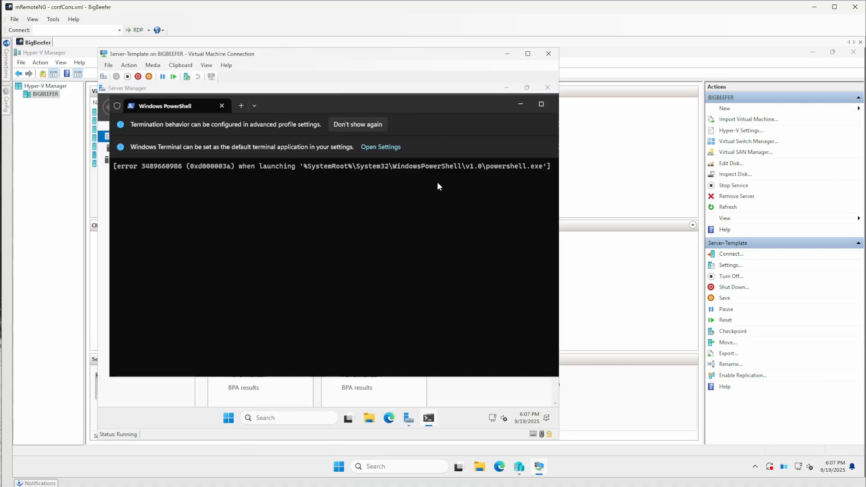
key("super")
type("terminal")
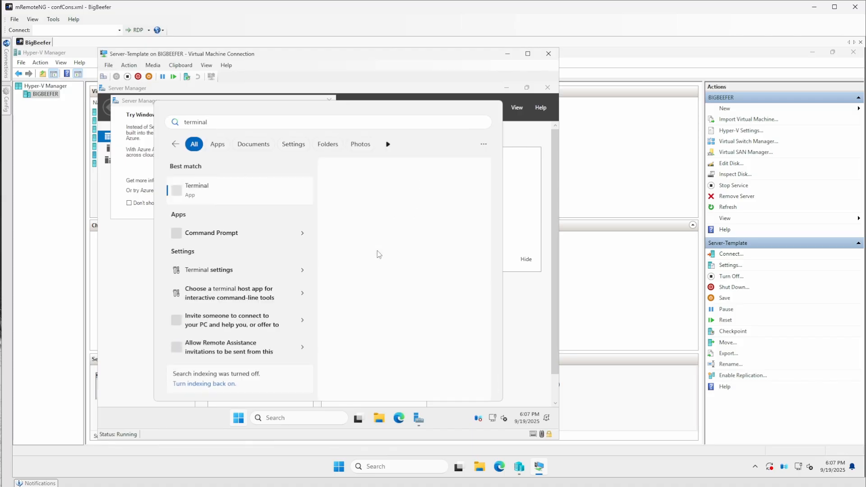
left_click(202, 193)
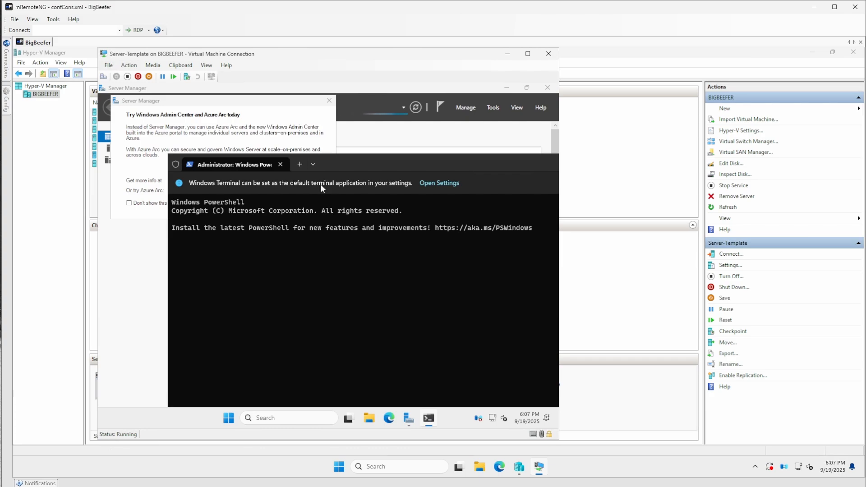
left_click_drag(361, 169, 291, 125)
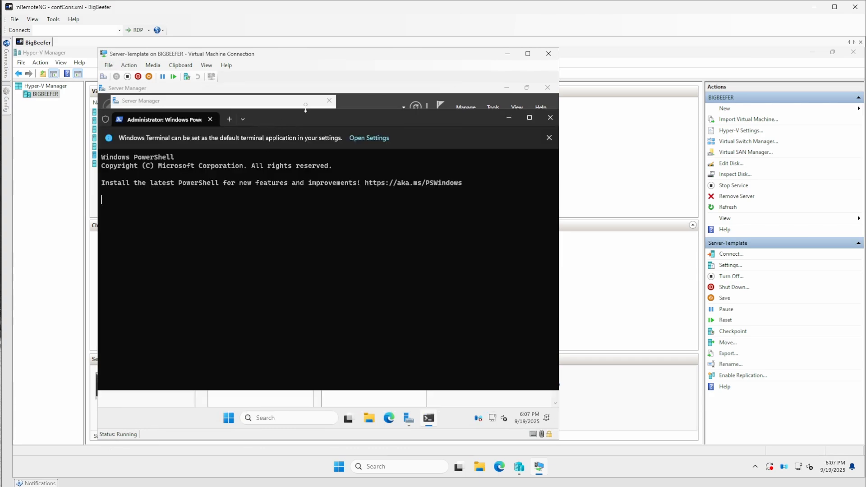
Step: Run the hostname command in the terminal and highlight the returned computer name
key("Return")
key("Return")
key("Return")
key("Return")
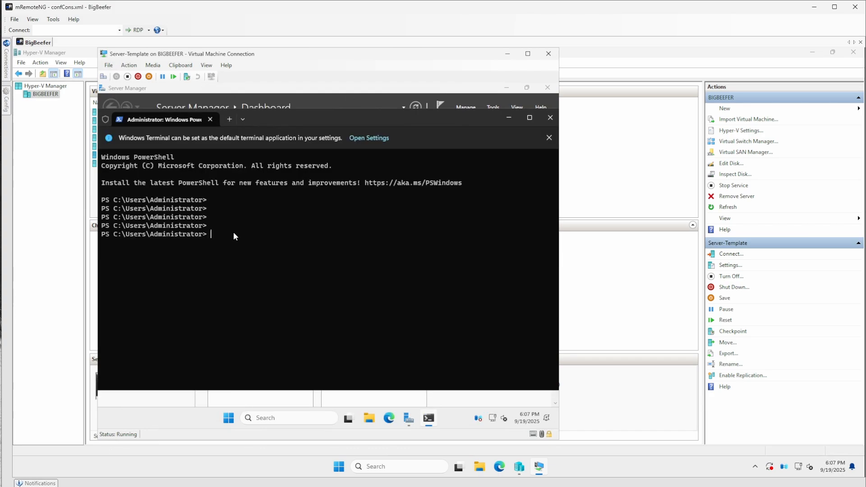
type("hostname")
key("Return")
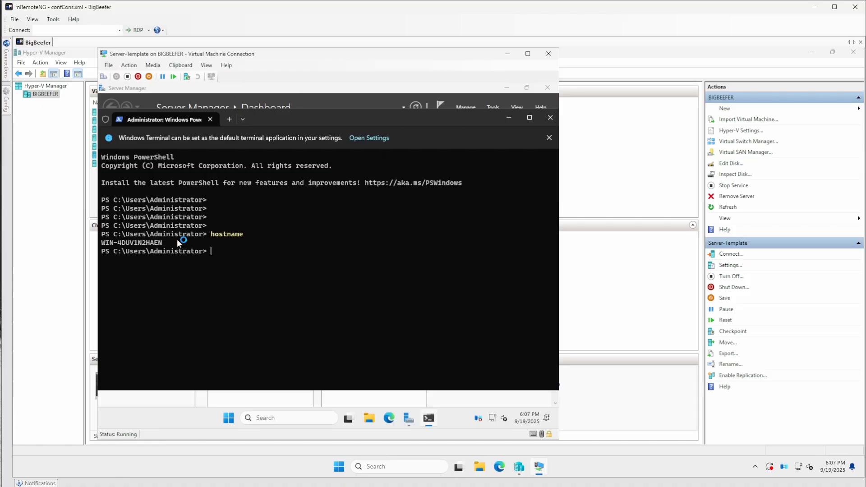
left_click_drag(163, 243, 100, 243)
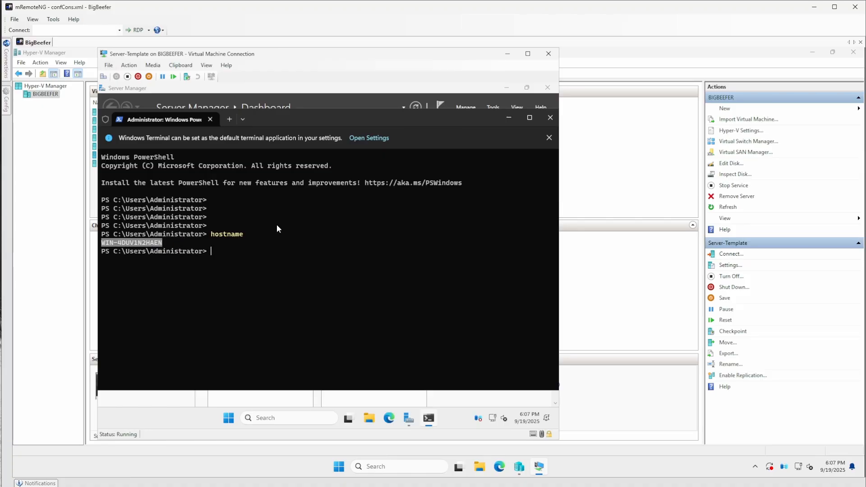
left_click(134, 243)
left_click_drag(164, 244, 100, 244)
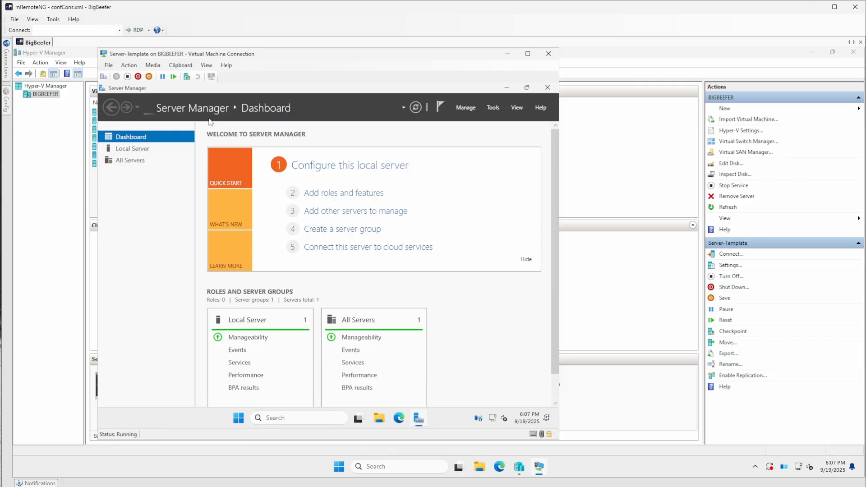
Step: Close the terminal and Server Manager in the virtual machine, and close the Server-Template console window
left_click(209, 119)
left_click(544, 90)
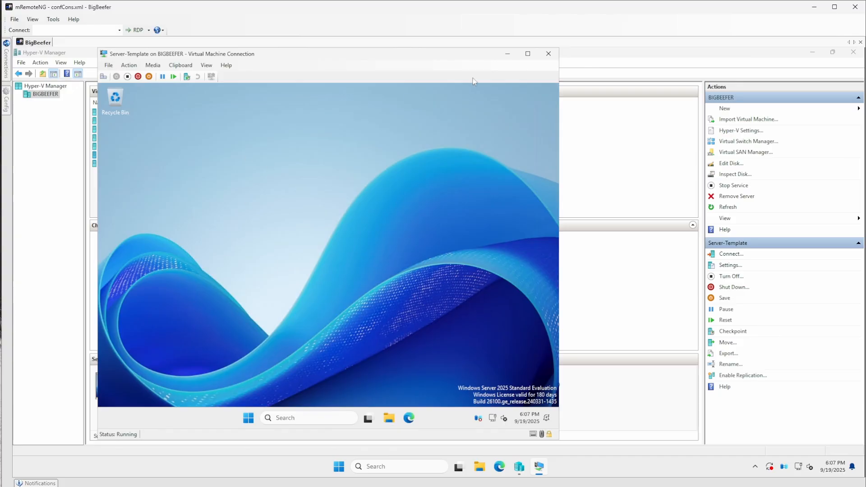
left_click(548, 54)
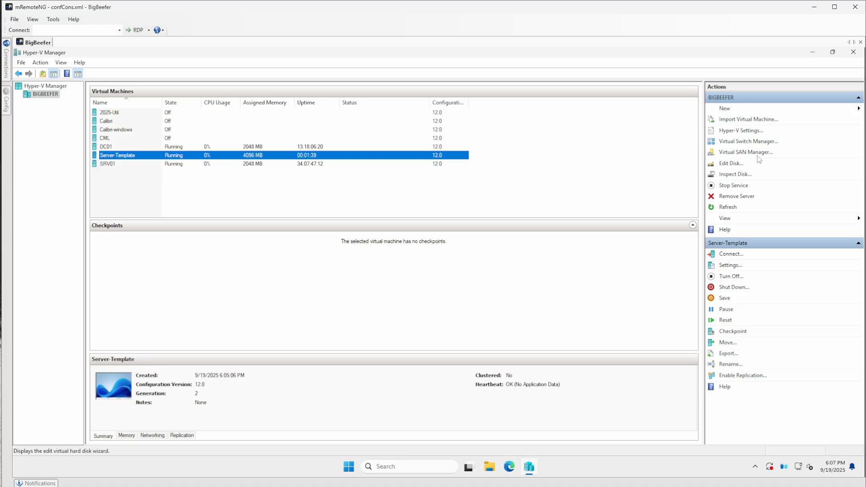
Step: Begin importing a virtual machine on BIGBEEFER and browse to the Data (S:) drive for its source folder
left_click(742, 121)
left_click(496, 356)
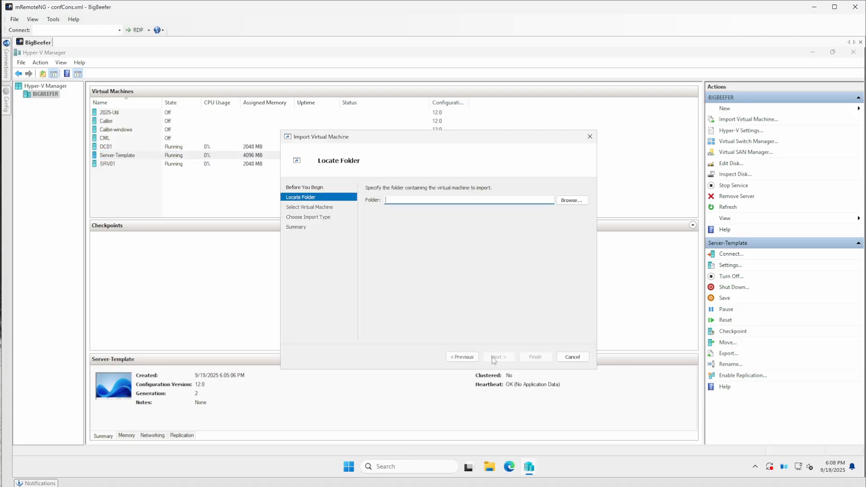
left_click(567, 200)
left_click(421, 254)
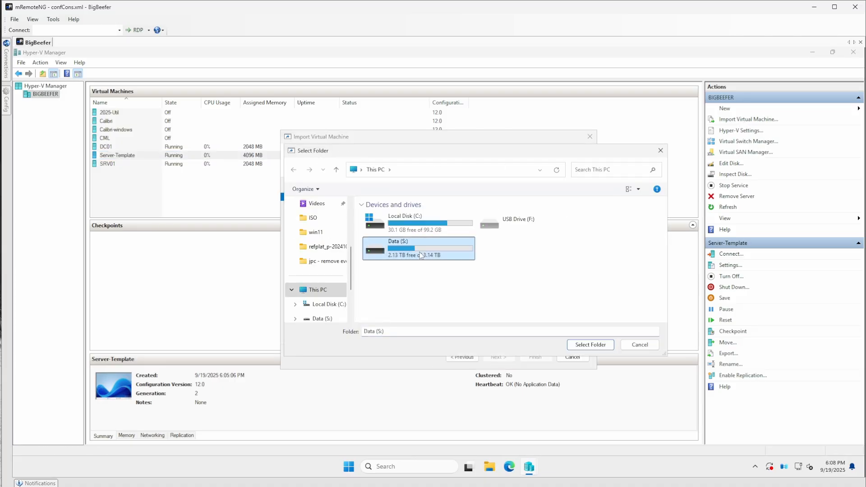